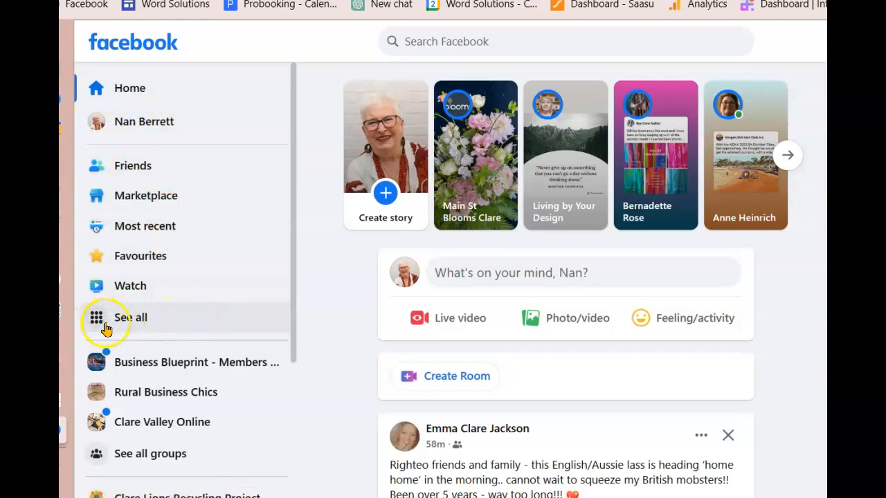
# Open the Create a Page form from the full Facebook menu and start on the Page name
pyautogui.click(131, 320)
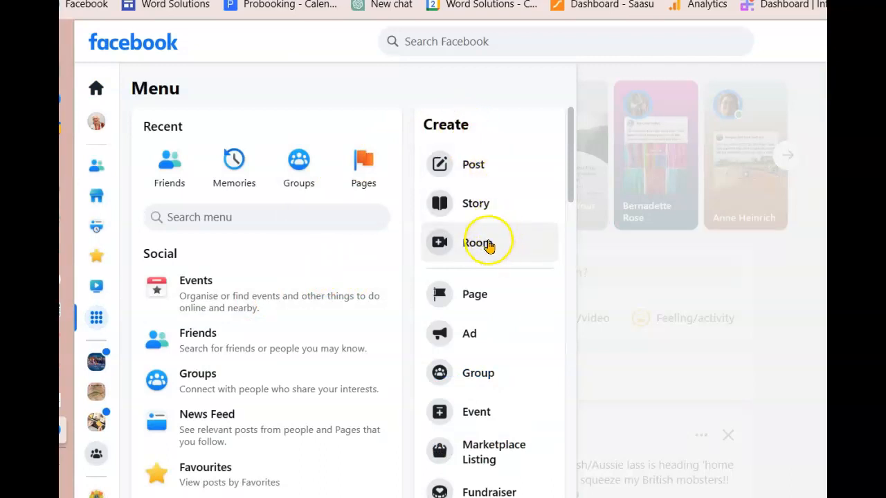
pyautogui.click(470, 295)
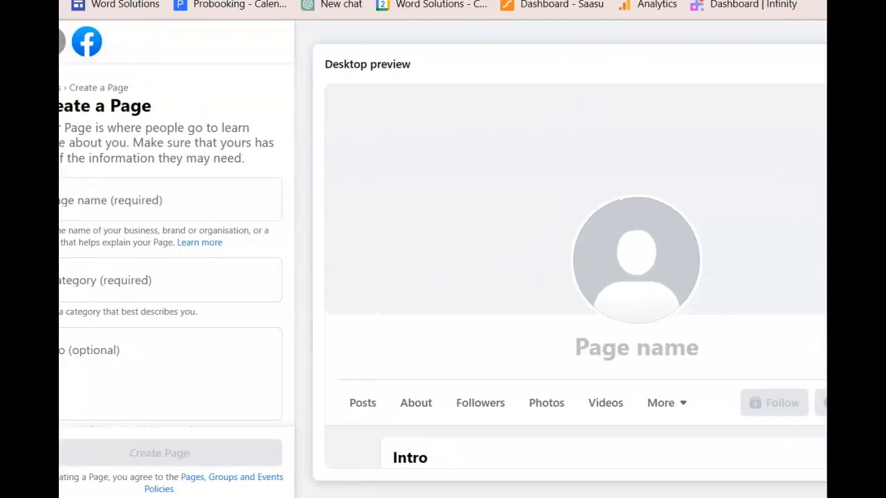
pyautogui.click(88, 201)
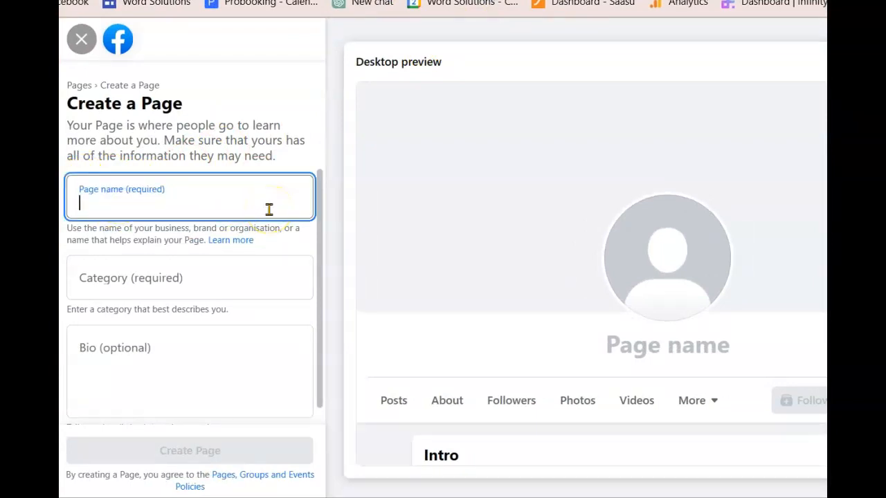
# Enter 'Testing Page' as the new Page's name, correcting the typos
pyautogui.write('Testuing')
pyautogui.press('BackSpace')
pyautogui.press('BackSpace')
pyautogui.write('uing')
pyautogui.press('BackSpace')
pyautogui.press('BackSpace')
pyautogui.press('BackSpace')
pyautogui.press('BackSpace')
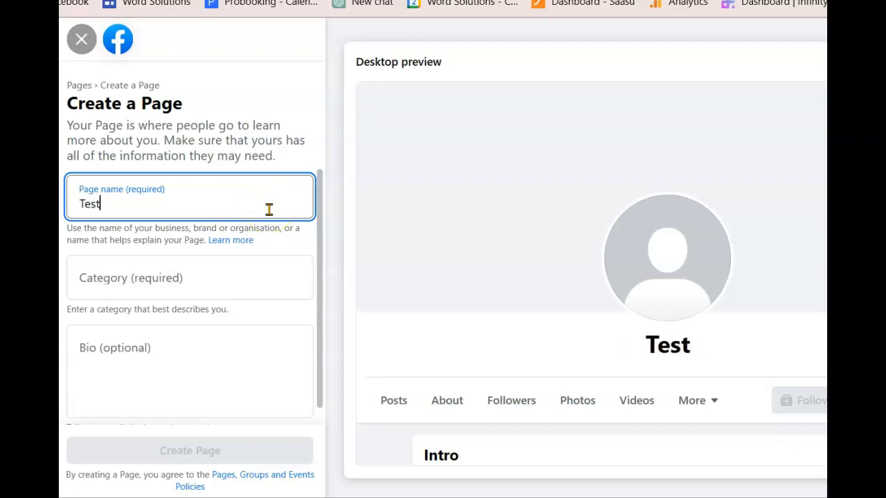
pyautogui.write('ing Page')
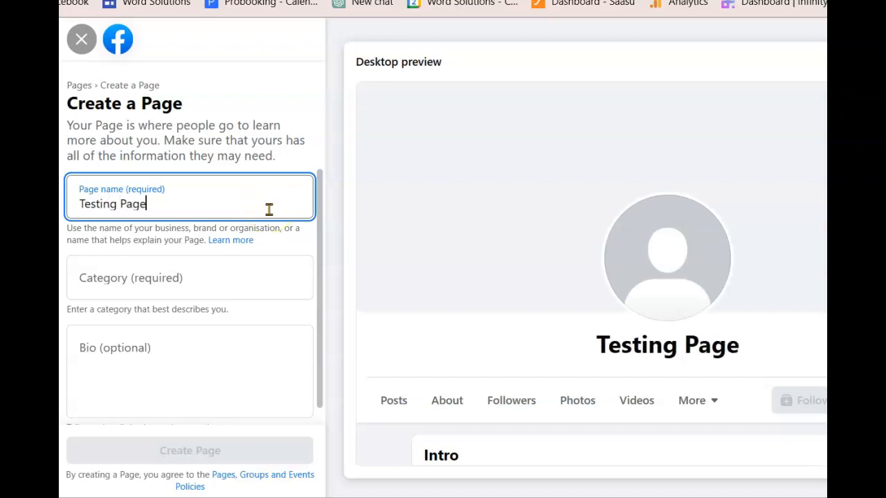
# Search 'Business' and set the Page category to Business consultant
pyautogui.click(186, 279)
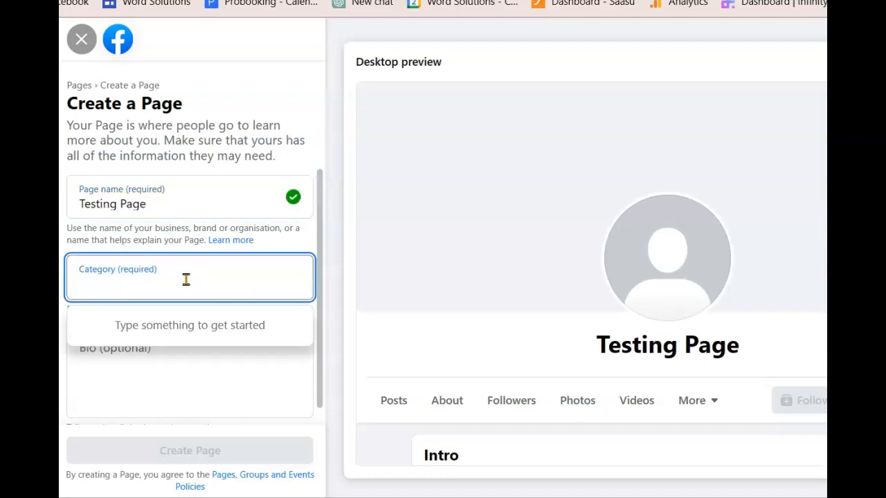
pyautogui.write('Business')
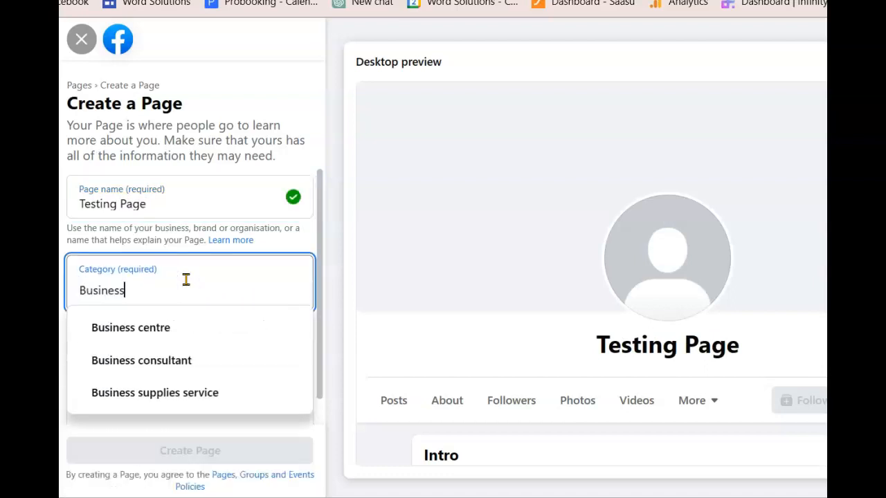
pyautogui.click(182, 361)
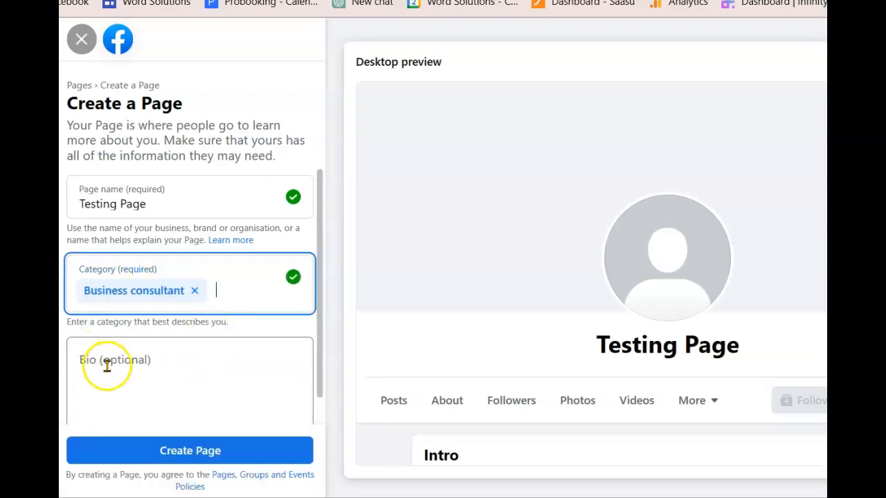
pyautogui.scroll(-1, 89, 351)
pyautogui.click(79, 330)
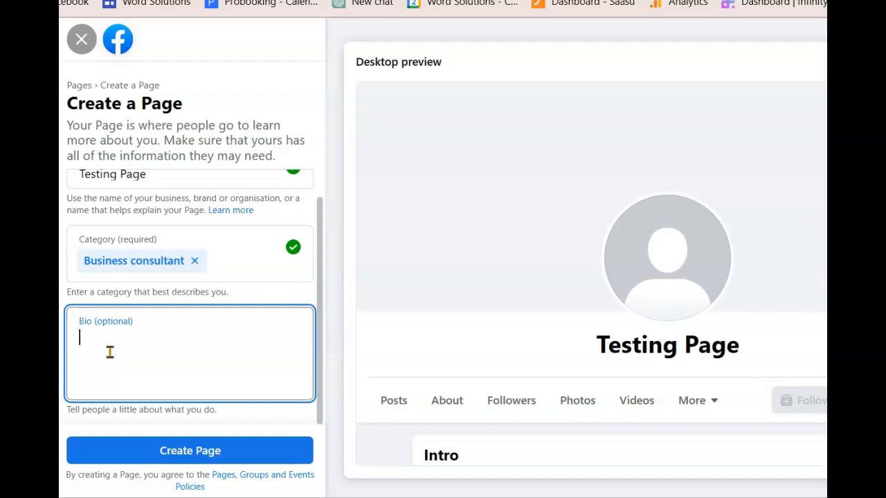
# Write the bio about an Adelaide, South Australia bookseller of rare books and manuscripts, then create the Page
pyautogui.write('I am a')
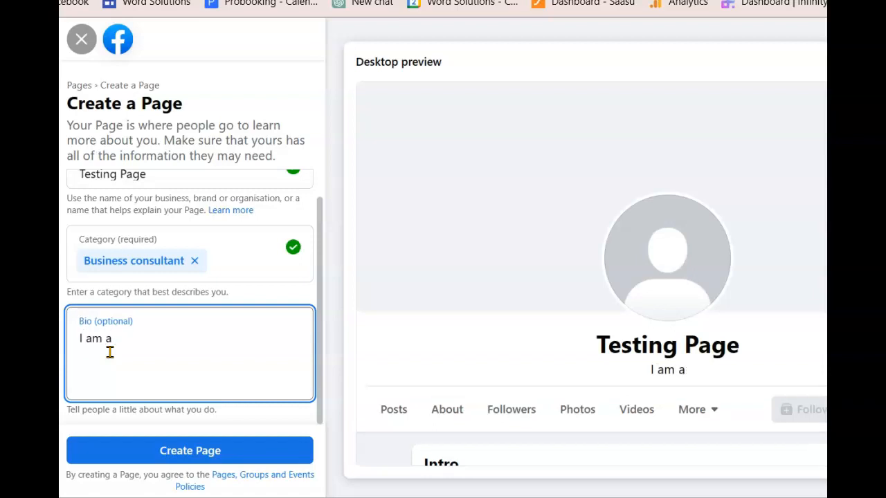
pyautogui.write(' book seller b')
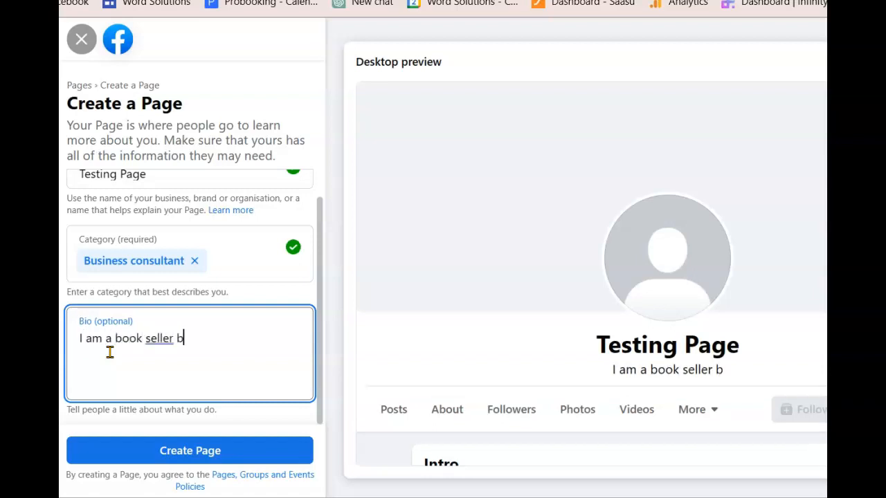
pyautogui.write('ased in Ad')
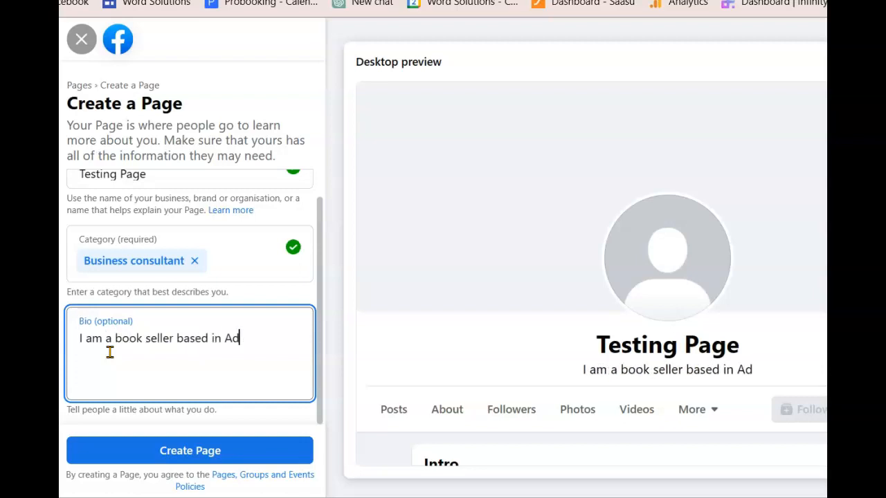
pyautogui.write('elaide, South')
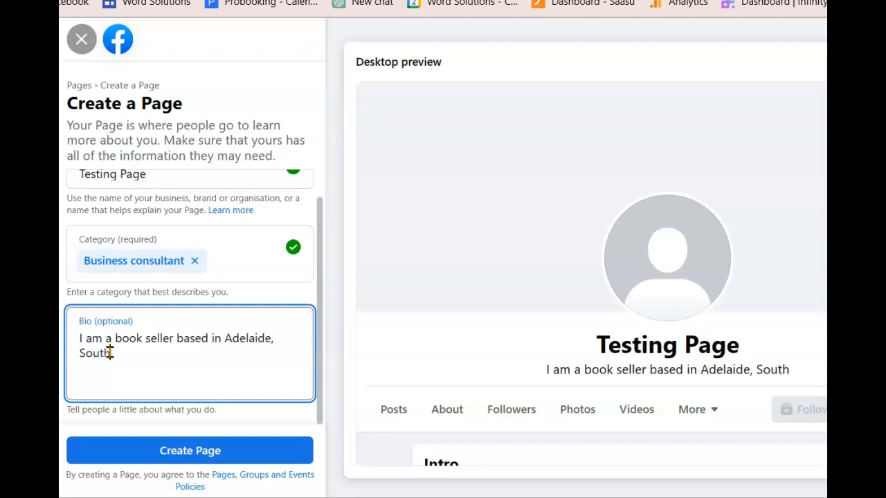
pyautogui.write(' Australia')
pyautogui.press('BackSpace')
pyautogui.write('ia, dealing in rare bo')
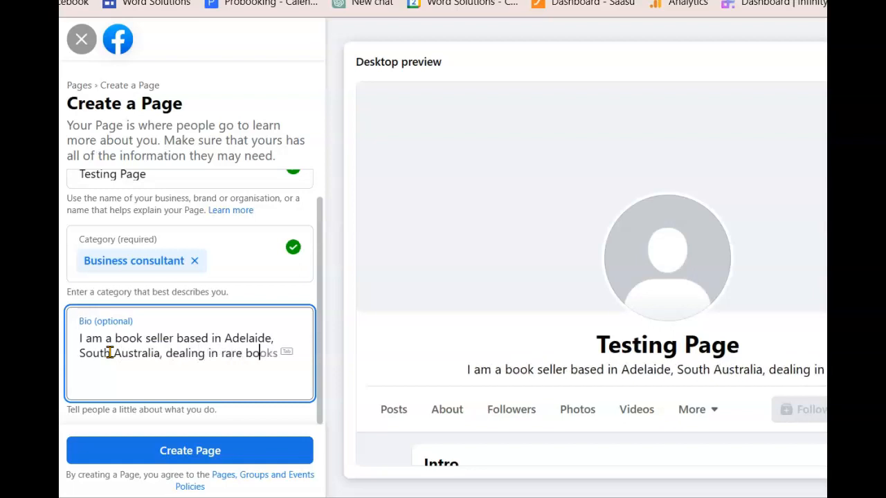
pyautogui.press('Tab')
pyautogui.write('and')
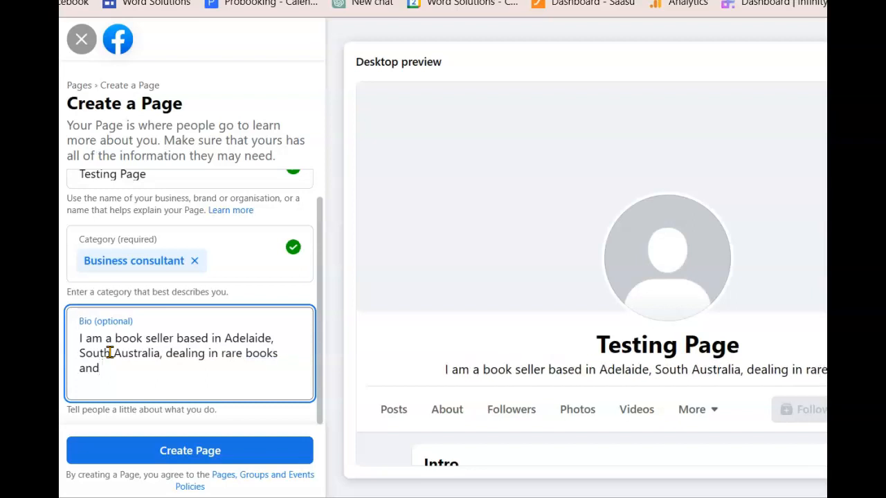
pyautogui.write(' manuscrip')
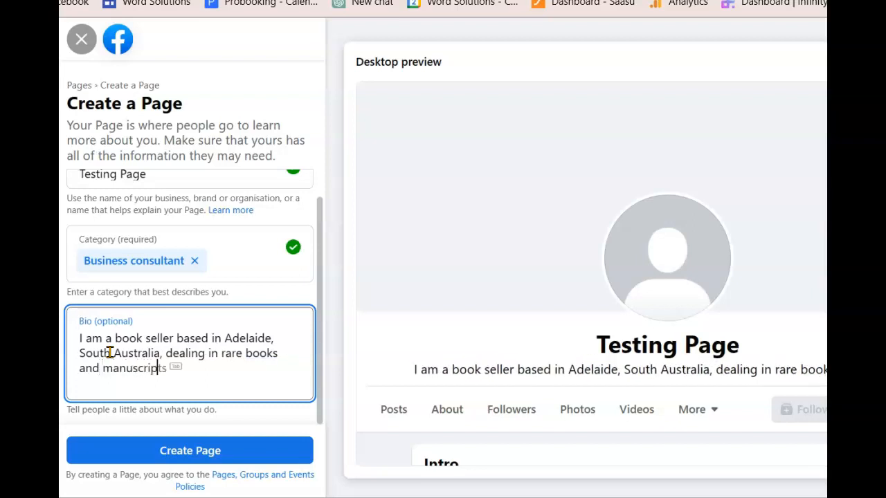
pyautogui.press('Tab')
pyautogui.write('.')
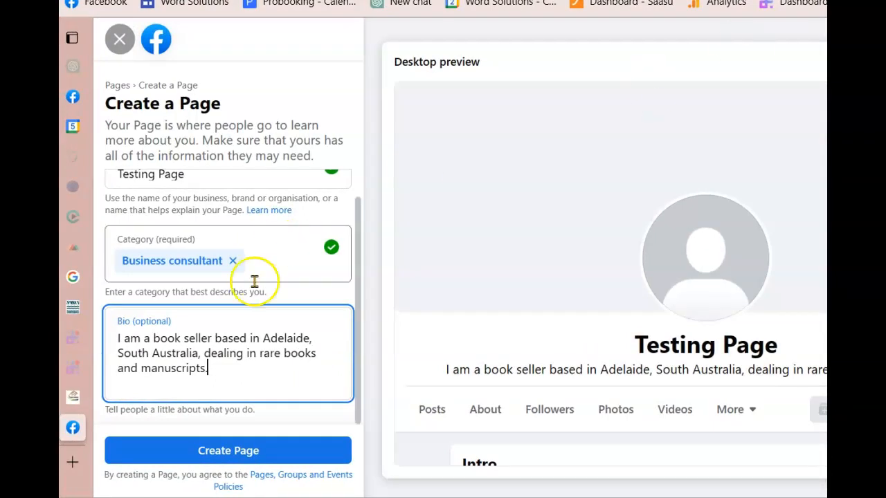
pyautogui.click(213, 451)
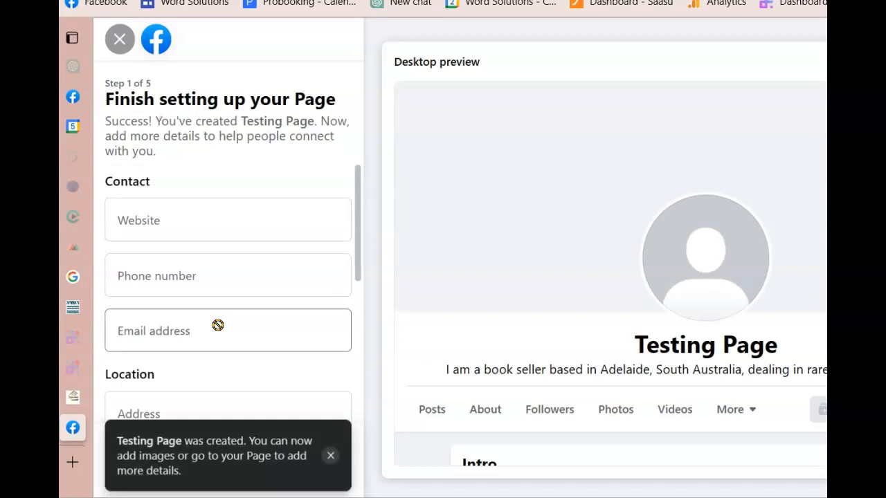
pyautogui.click(127, 221)
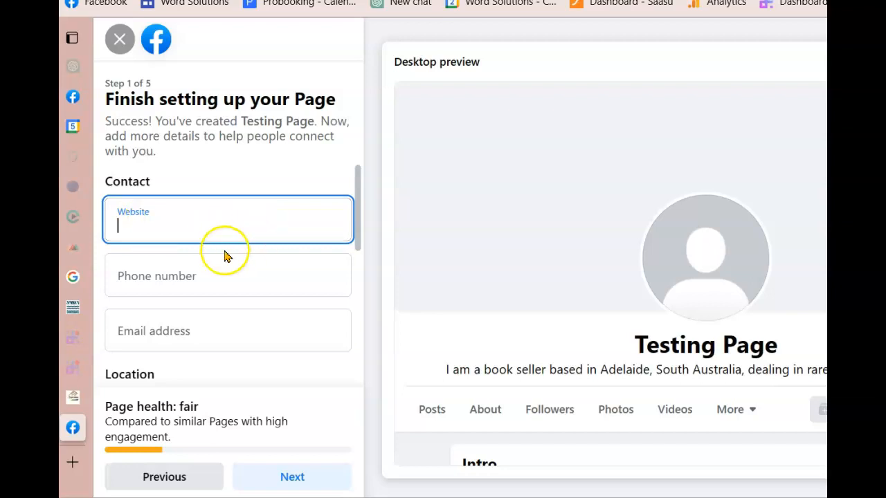
pyautogui.click(125, 278)
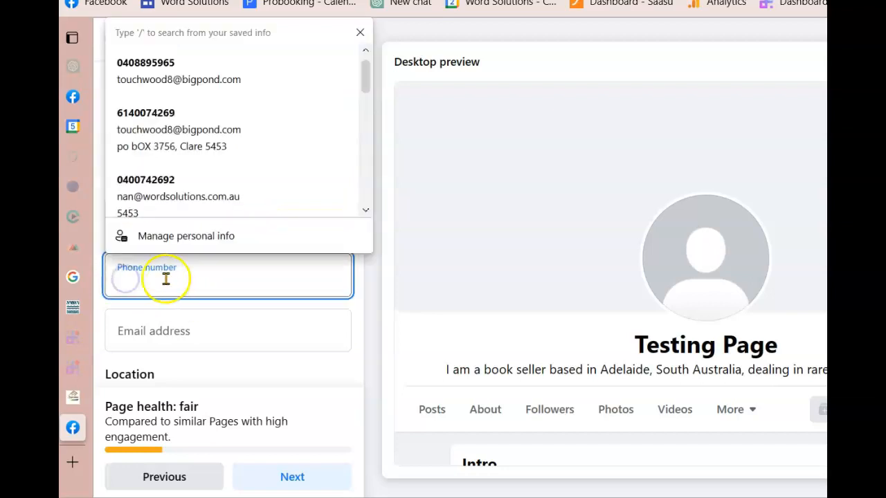
pyautogui.click(150, 188)
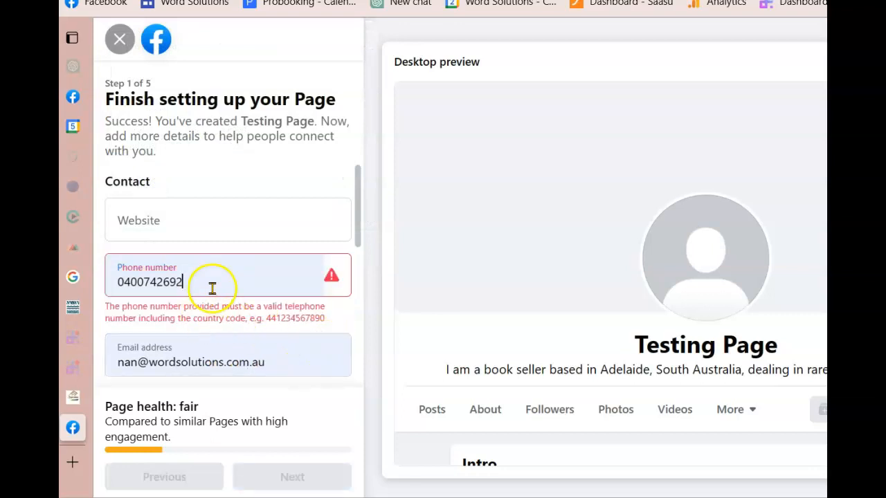
pyautogui.click(121, 281)
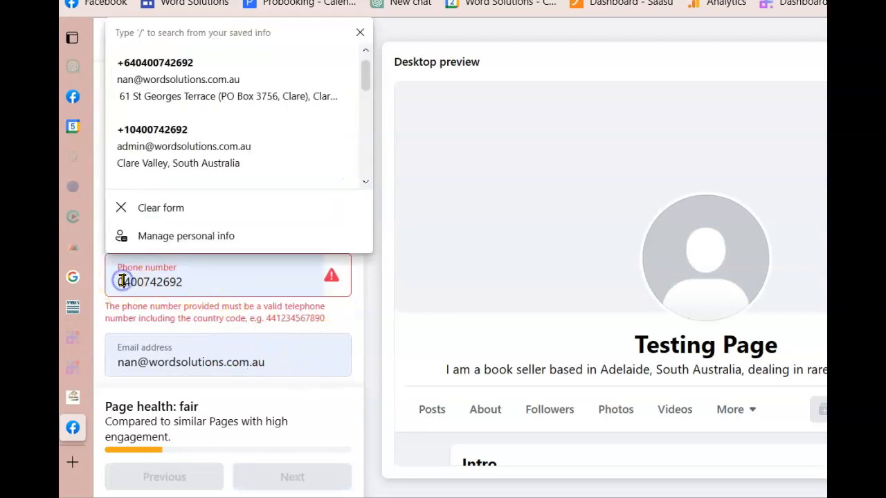
pyautogui.write('61')
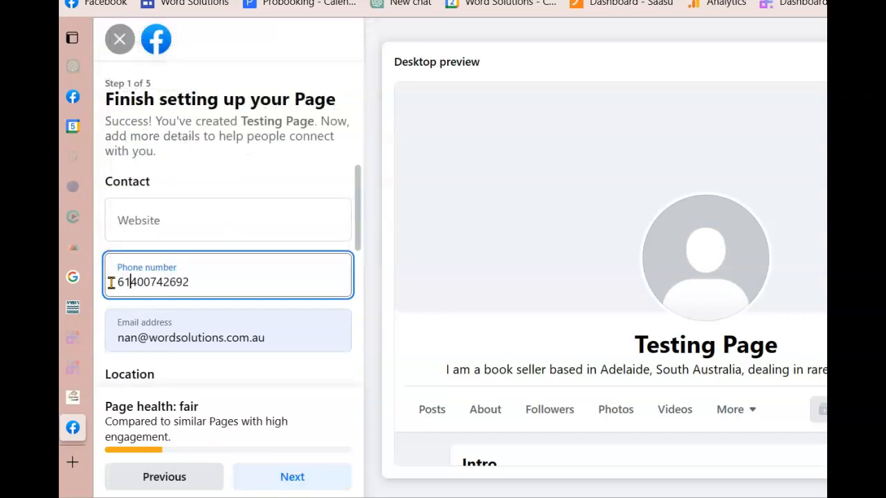
pyautogui.write('+')
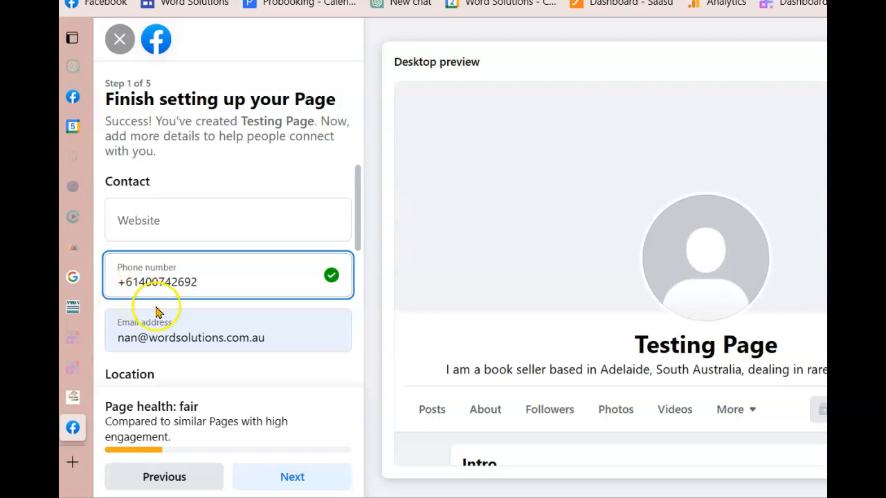
# Replace the contact e-mail with the saved e-mail address
pyautogui.scroll(-2, 244, 325)
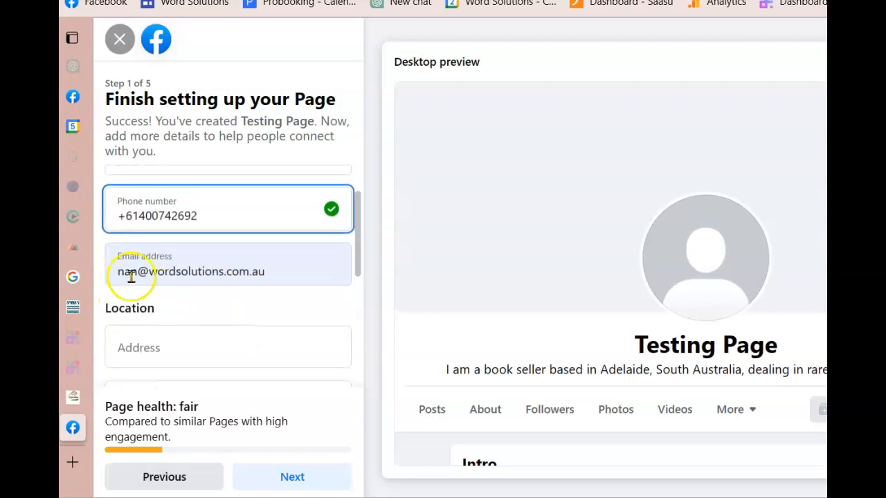
pyautogui.click(276, 273)
pyautogui.tripleClick(269, 273)
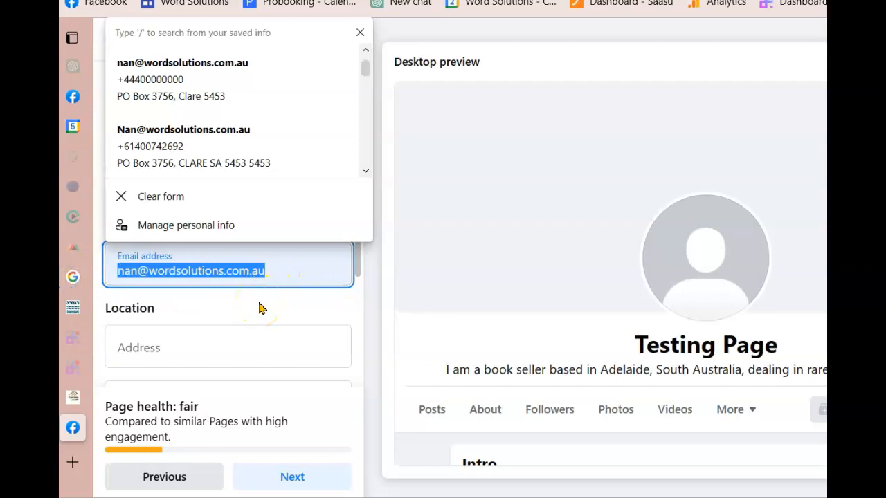
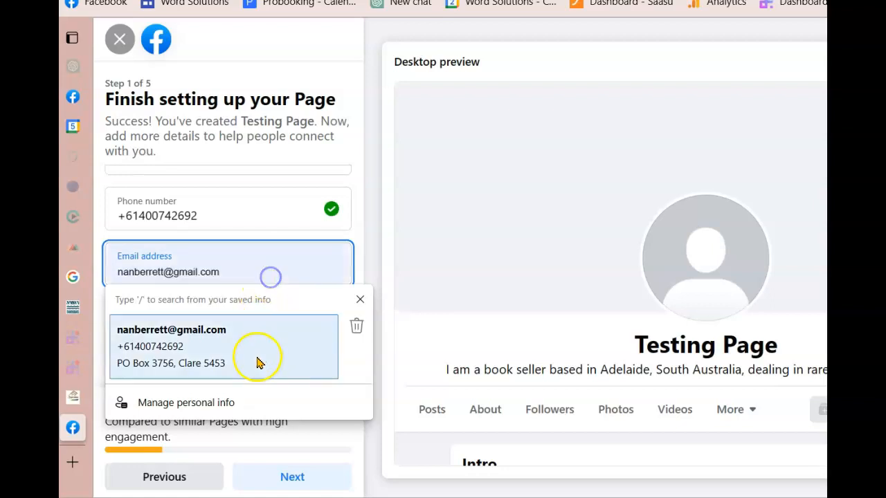
pyautogui.click(280, 240)
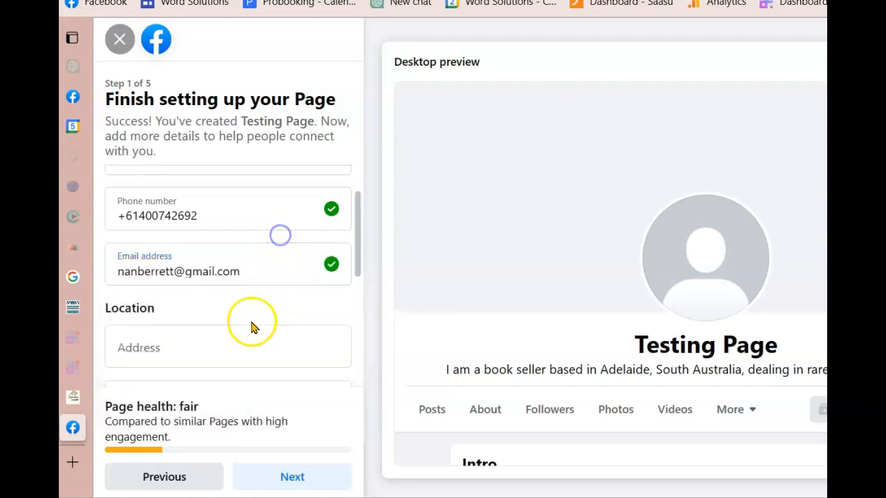
# Enter the Page's PO box as its address
pyautogui.click(170, 348)
pyautogui.click(131, 350)
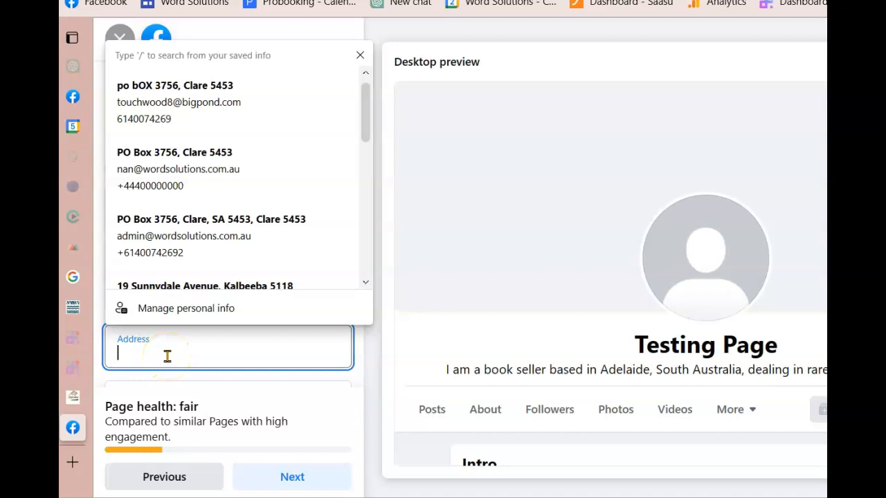
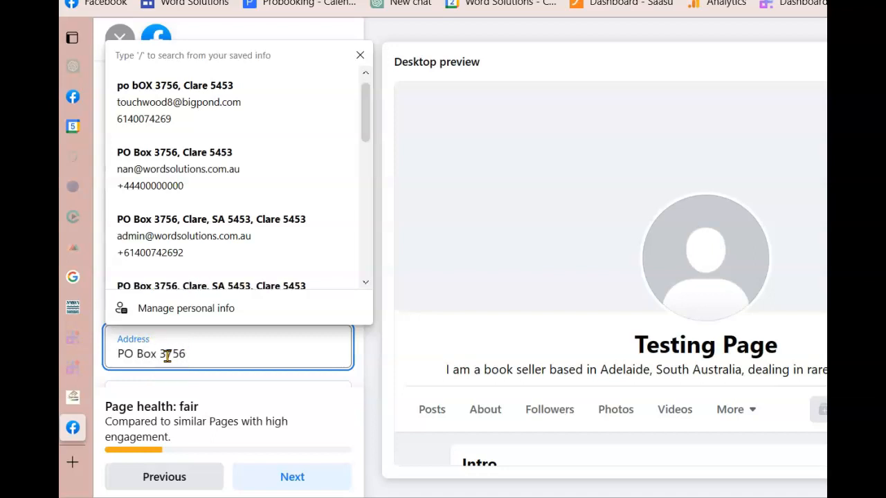
pyautogui.scroll(-3, 218, 212)
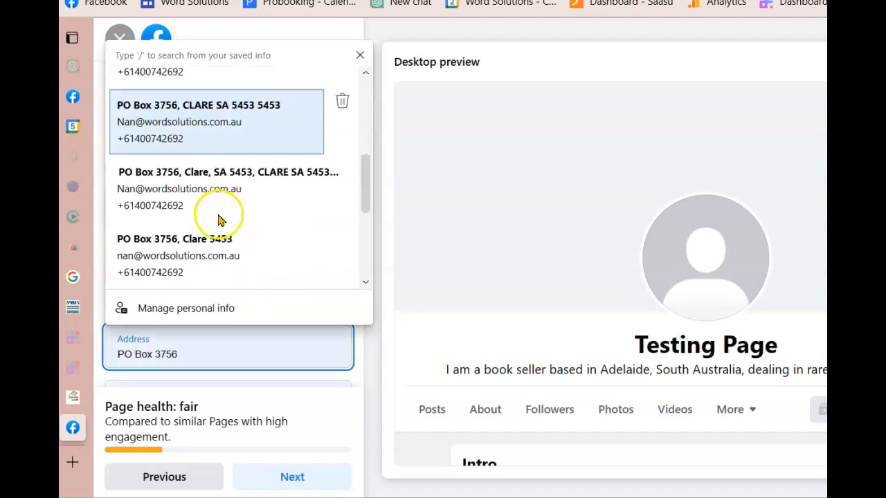
pyautogui.scroll(-1, 206, 360)
# Pick the Page's town from the suggestions so the postcode fills in
pyautogui.click(179, 362)
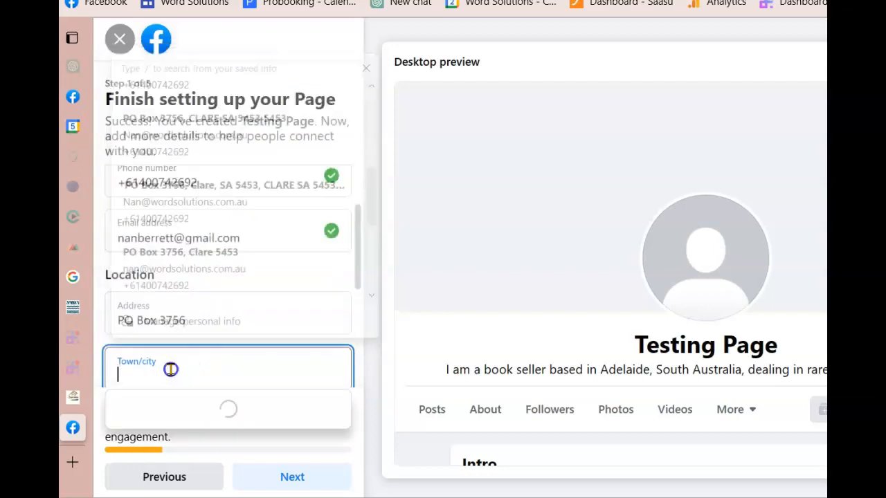
pyautogui.write('Clare')
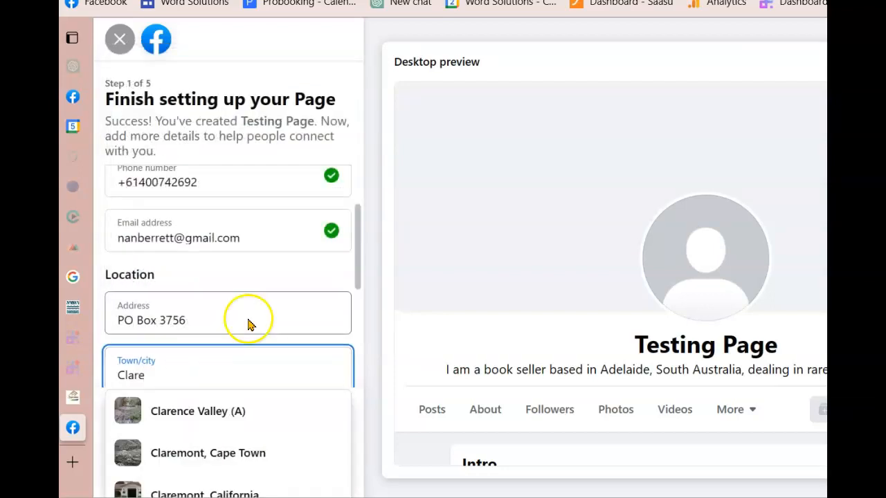
pyautogui.scroll(-2, 221, 339)
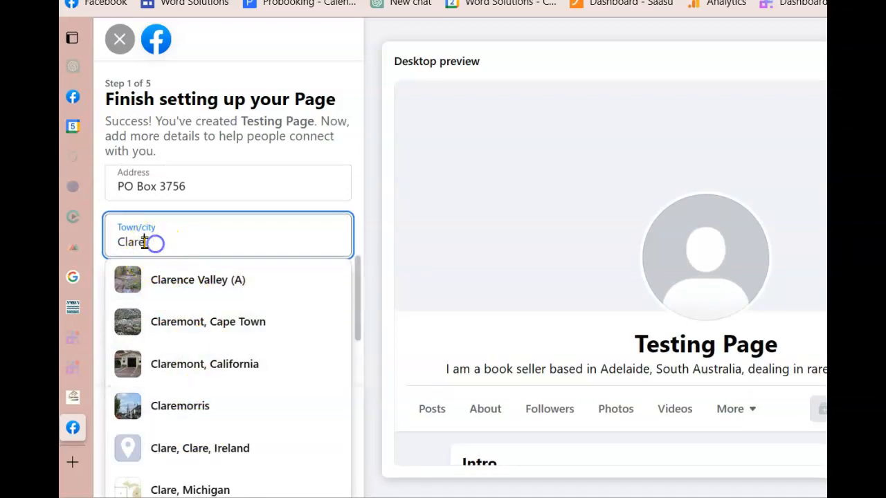
pyautogui.write('So')
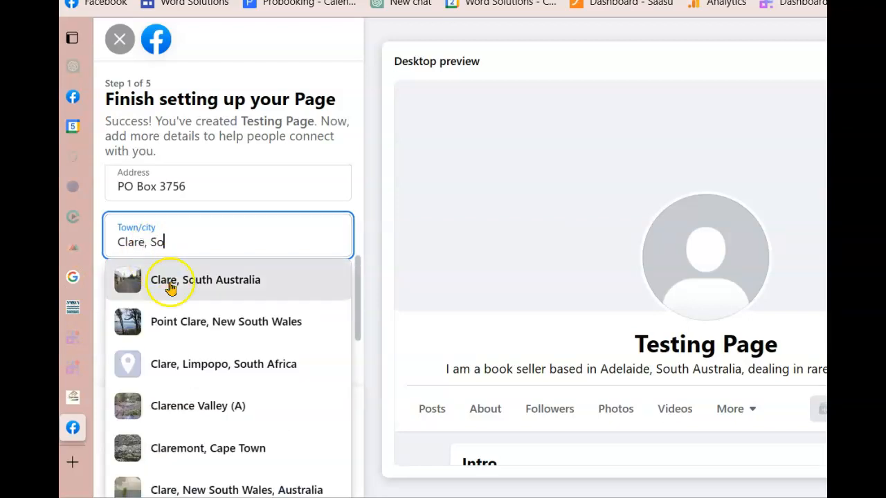
pyautogui.click(169, 281)
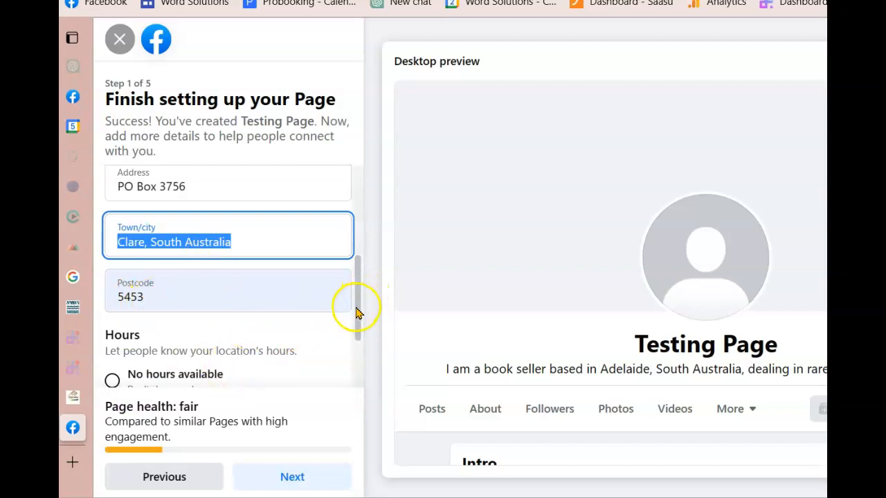
pyautogui.moveTo(357, 311); pyautogui.dragTo(362, 358)
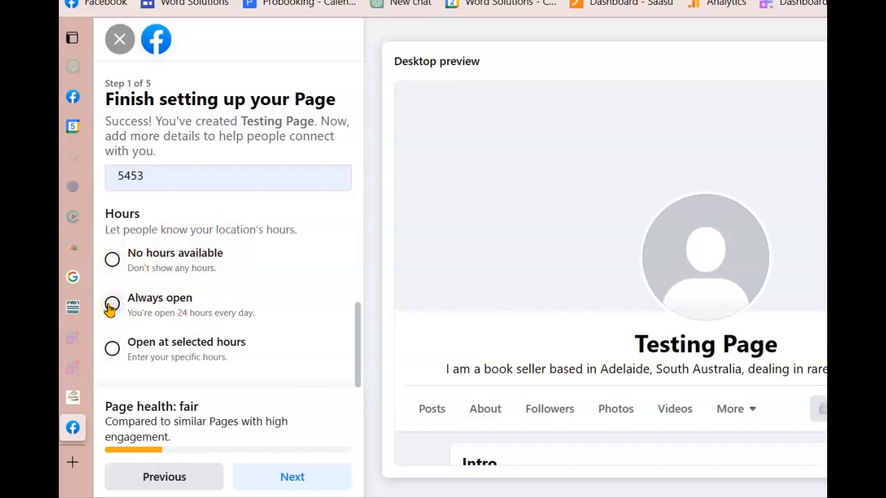
pyautogui.click(113, 348)
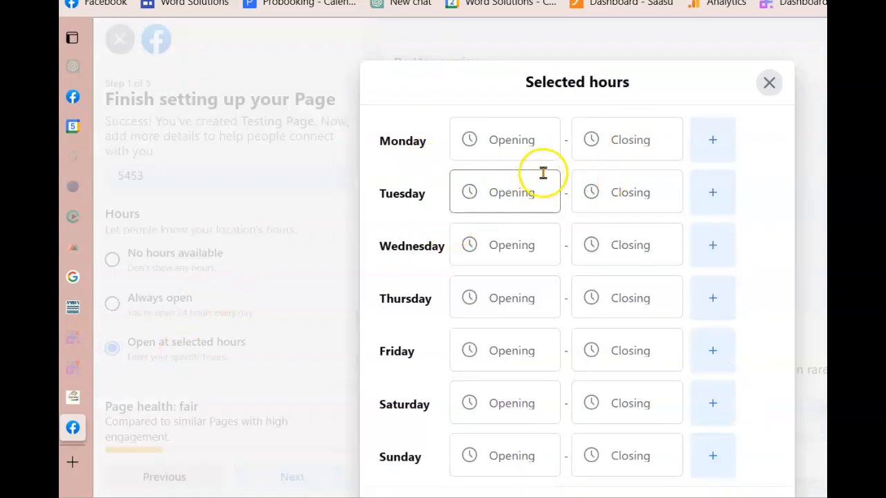
# Set Monday's hours to open at 09:00 and close at 17:00
pyautogui.click(505, 141)
pyautogui.scroll(-8, 498, 408)
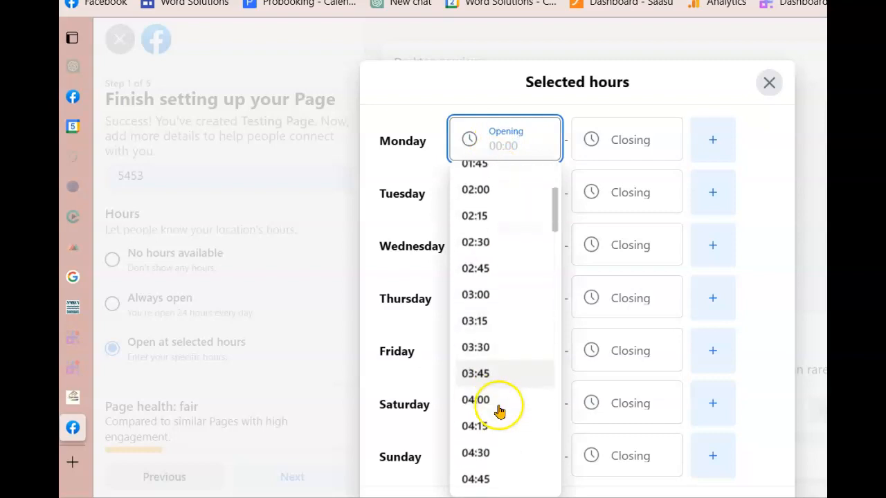
pyautogui.scroll(-3, 496, 412)
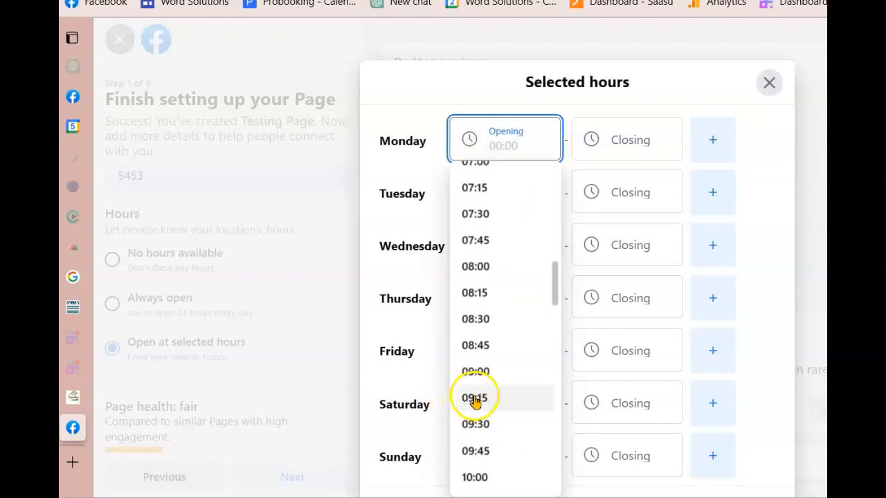
pyautogui.click(464, 370)
pyautogui.click(615, 141)
pyautogui.scroll(-5, 613, 314)
pyautogui.scroll(-15, 616, 324)
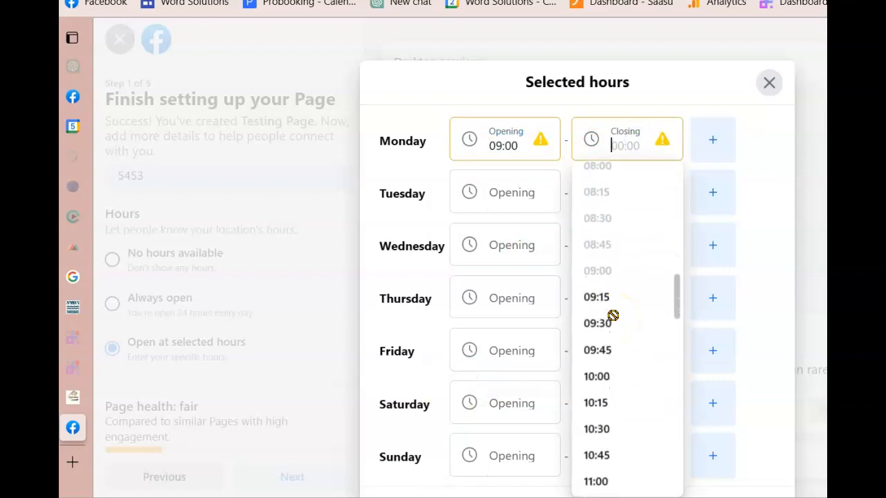
pyautogui.scroll(-3, 613, 315)
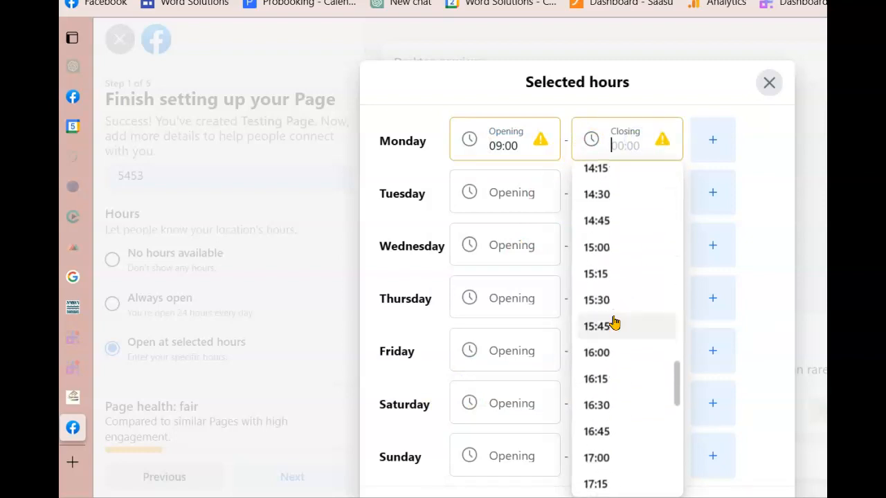
pyautogui.scroll(-1, 616, 326)
pyautogui.click(598, 256)
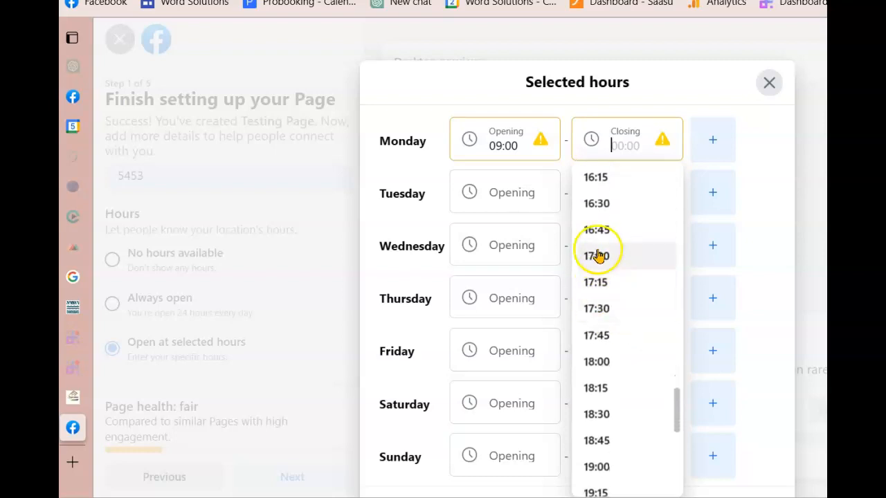
# Add and then remove an extra Monday slot, and save the opening hours
pyautogui.click(712, 143)
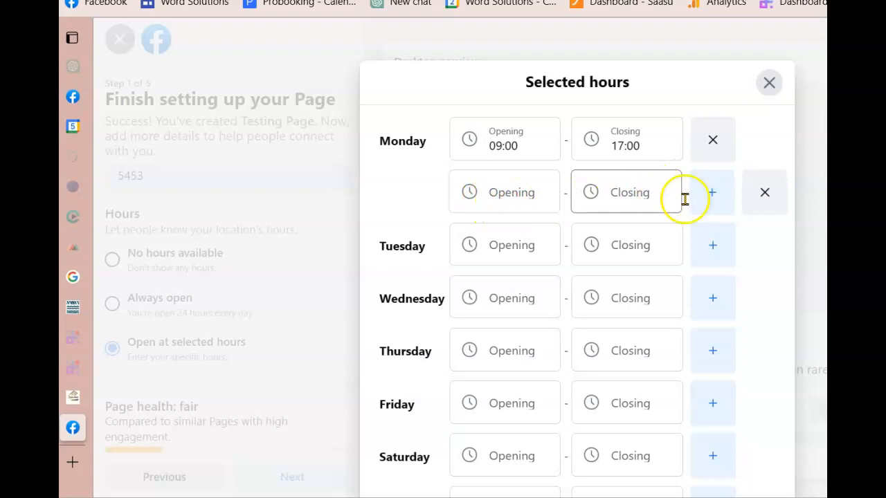
pyautogui.click(765, 195)
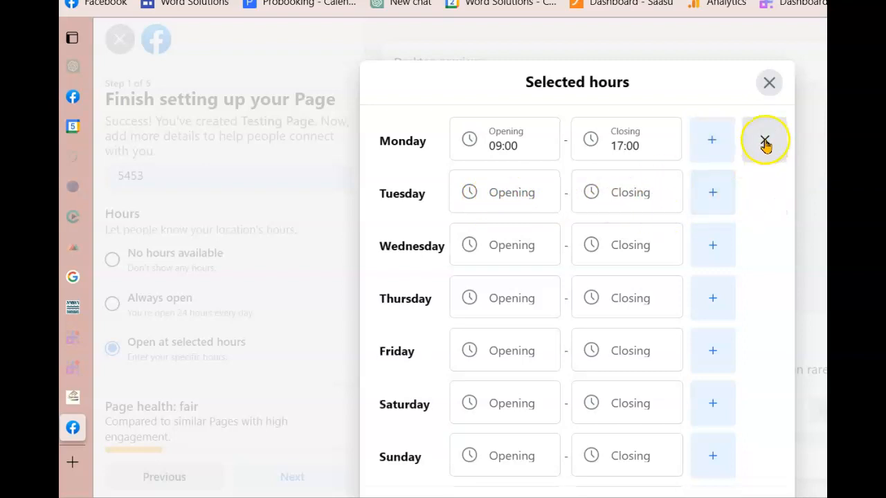
pyautogui.scroll(-2, 508, 172)
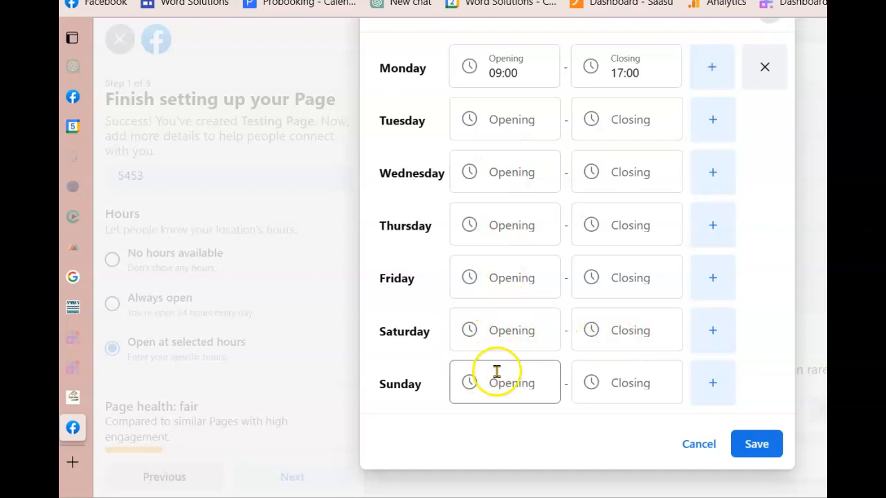
pyautogui.click(754, 447)
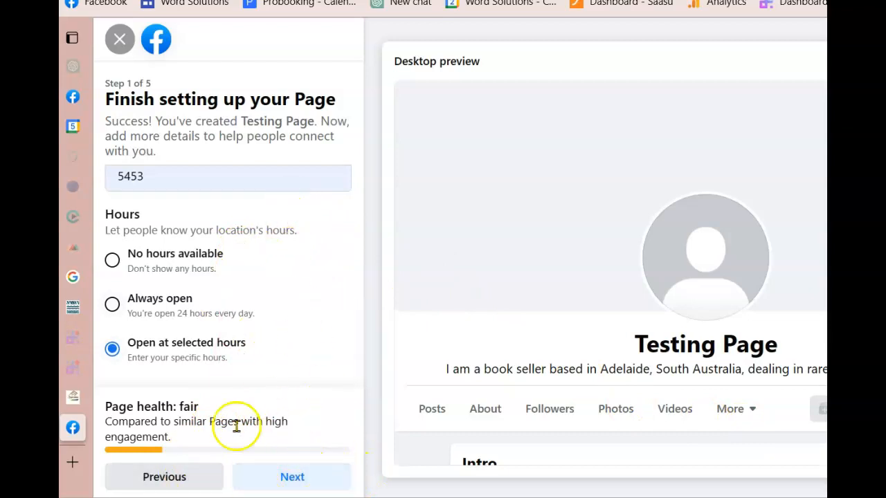
# Continue to step 2 and set the seedling-in-weathered-wood photo from the Facebook folder as profile picture
pyautogui.click(276, 479)
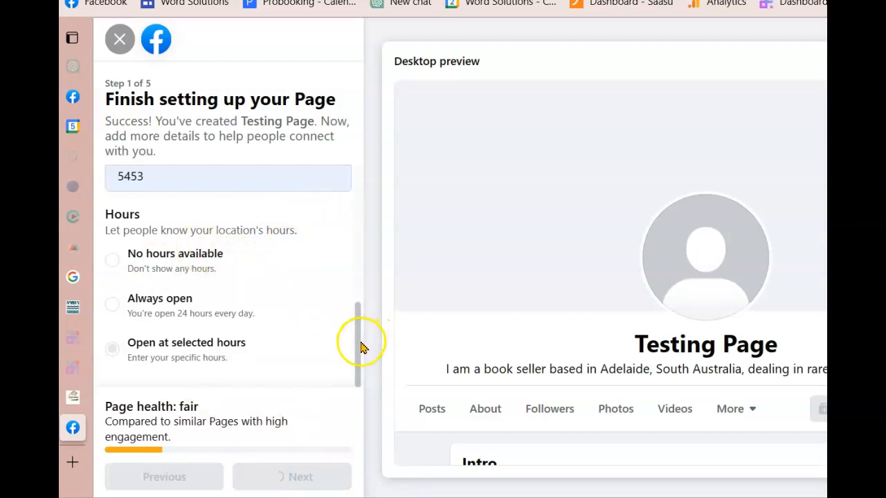
pyautogui.moveTo(360, 298); pyautogui.dragTo(343, 124)
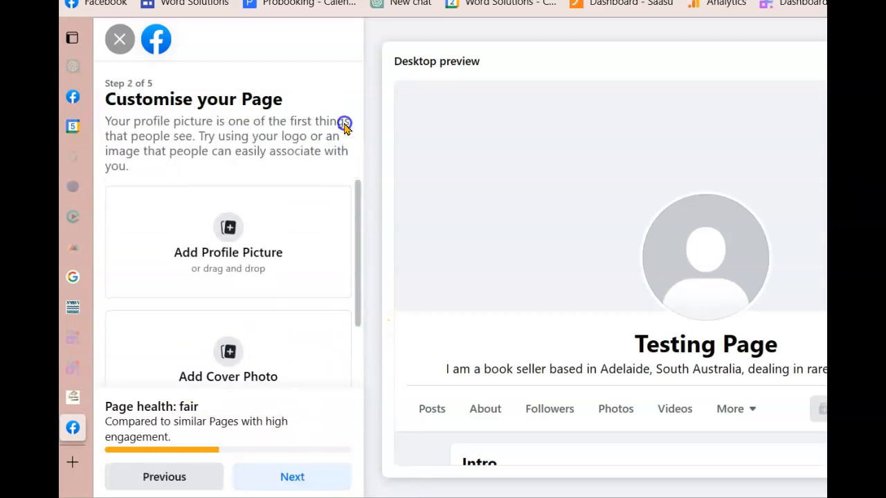
pyautogui.click(223, 222)
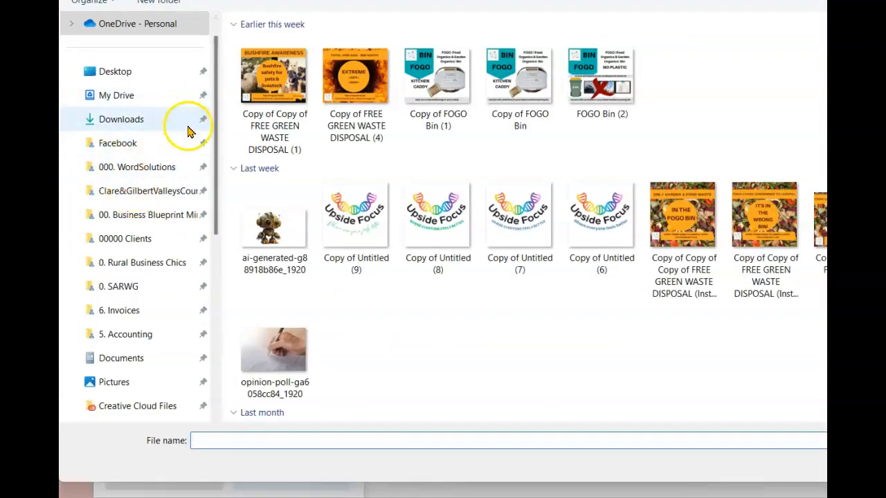
pyautogui.click(119, 119)
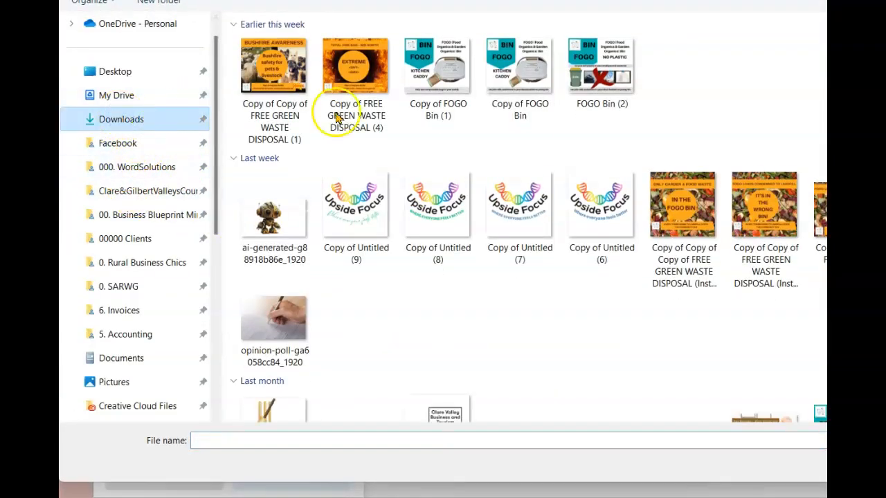
pyautogui.click(138, 146)
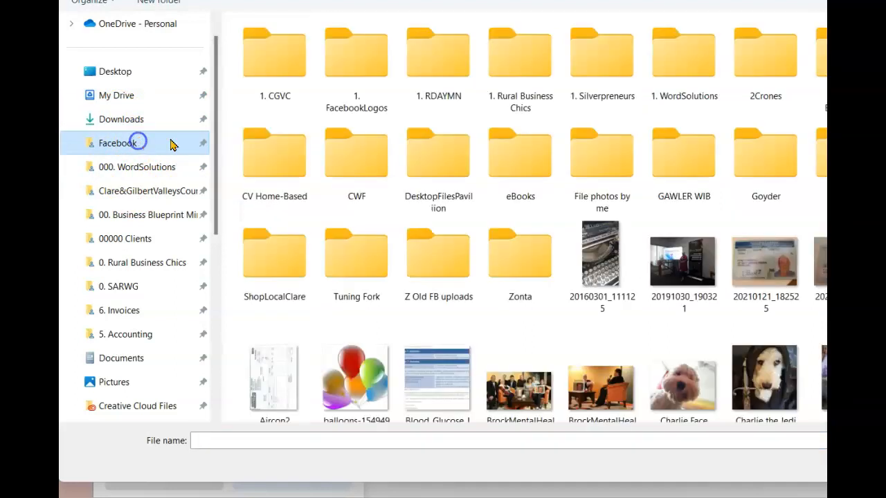
pyautogui.scroll(-5, 471, 152)
pyautogui.scroll(-3, 329, 126)
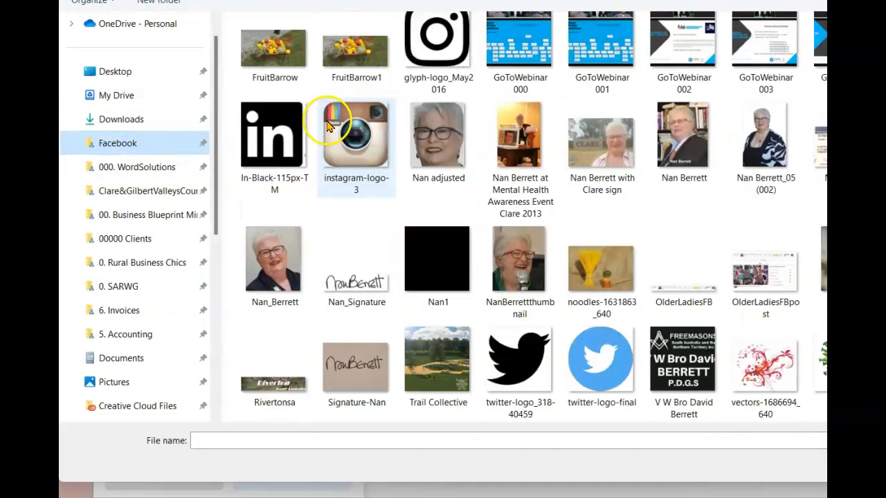
pyautogui.scroll(2, 329, 126)
pyautogui.scroll(-2, 328, 126)
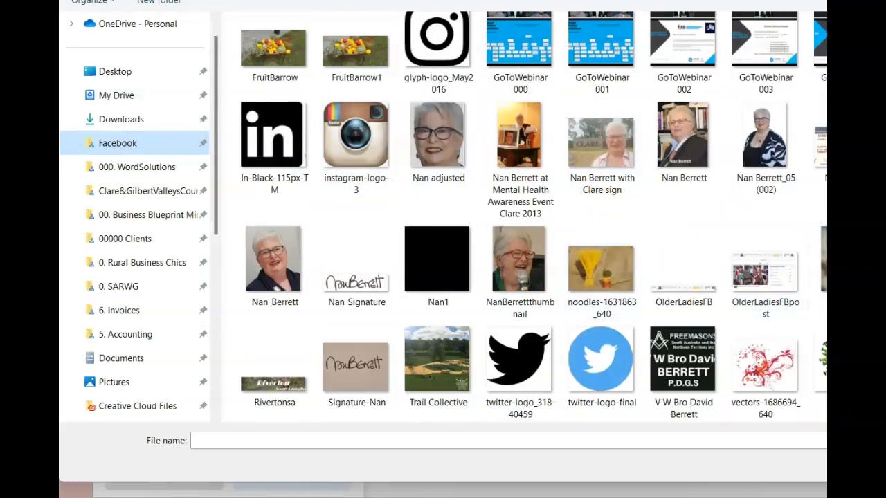
pyautogui.press('Return')
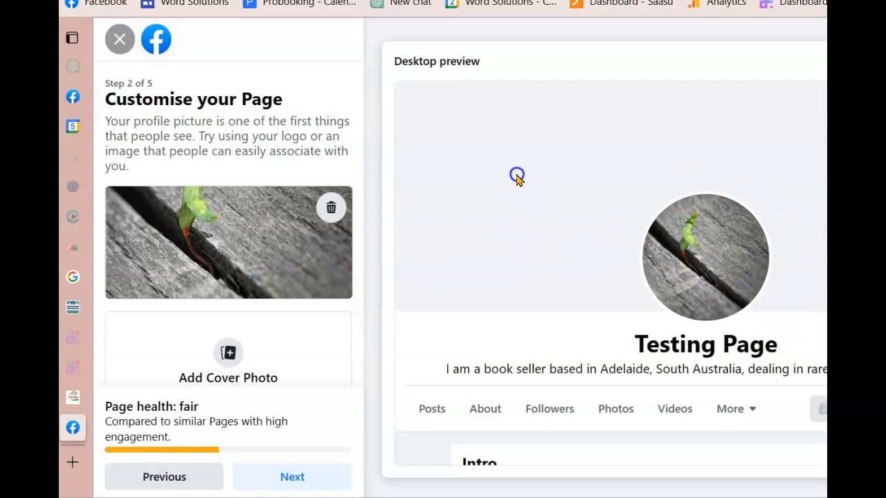
pyautogui.scroll(-1, 259, 283)
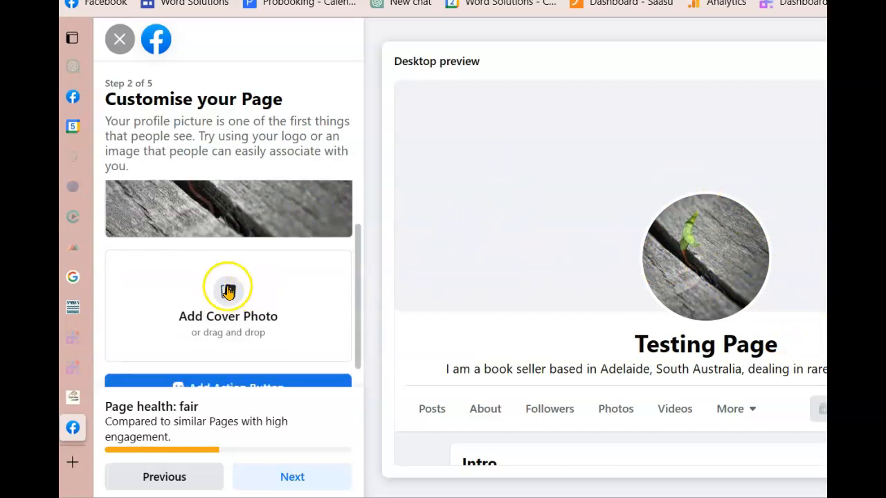
# Set the spaghetti and pasta-nest photo as cover, repositioned so the spaghetti's top shows
pyautogui.click(241, 276)
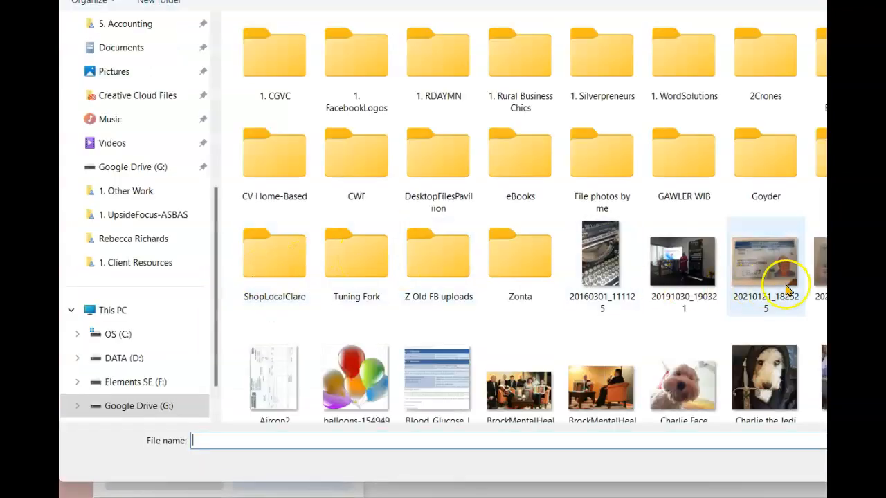
pyautogui.scroll(-5, 785, 304)
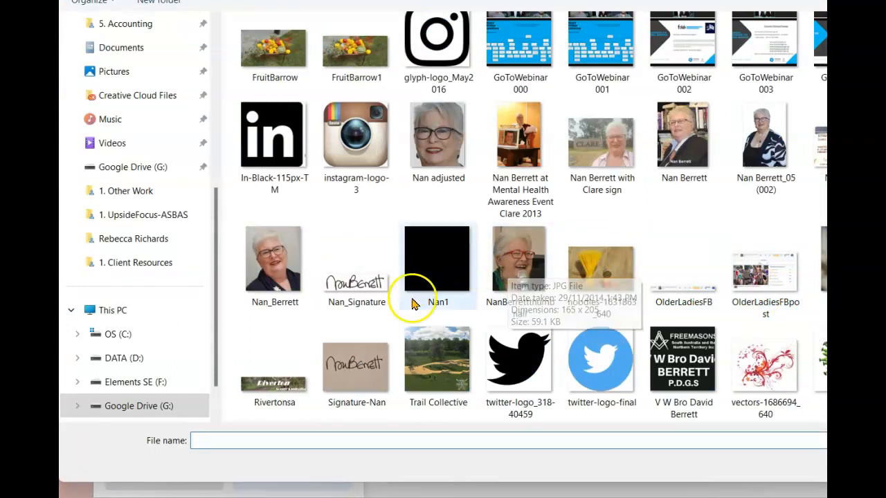
pyautogui.doubleClick(601, 267)
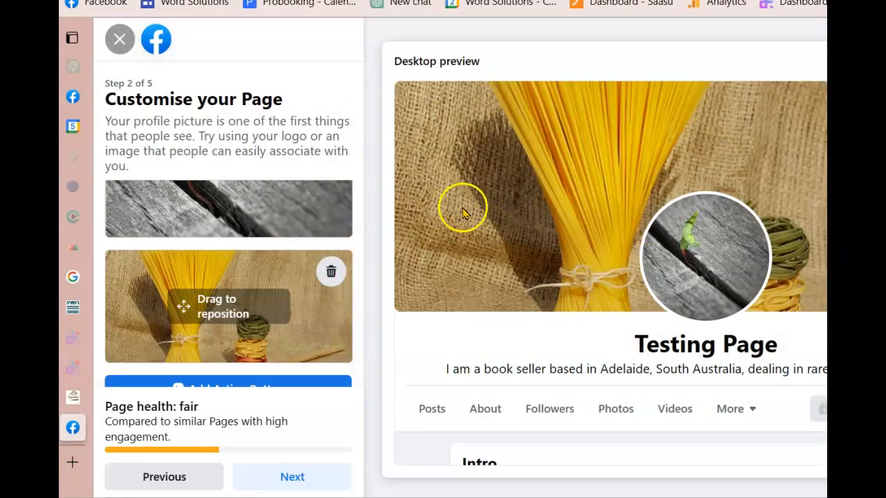
pyautogui.moveTo(306, 311); pyautogui.dragTo(267, 300)
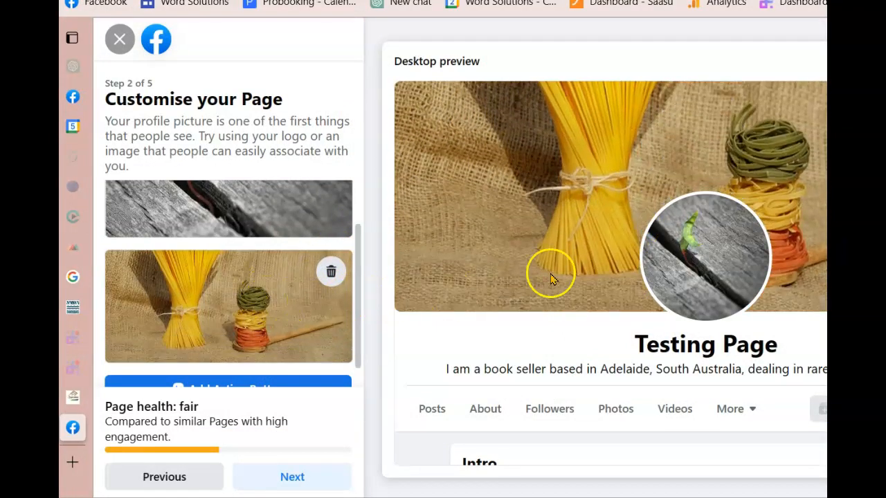
pyautogui.scroll(-2, 551, 278)
pyautogui.scroll(2, 559, 145)
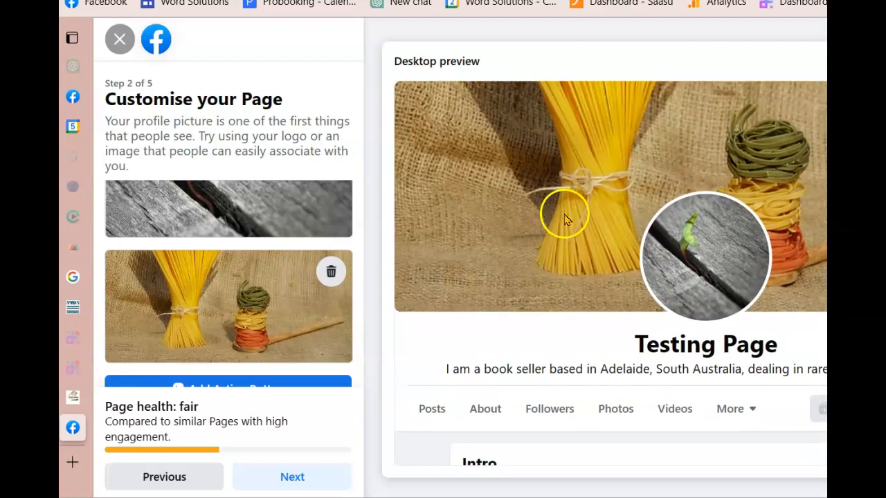
pyautogui.moveTo(254, 297); pyautogui.dragTo(251, 213)
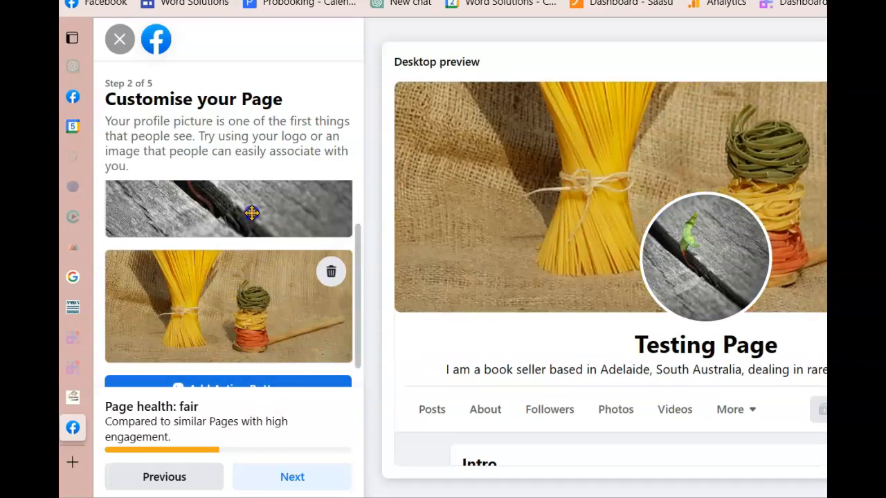
pyautogui.scroll(1, 207, 201)
pyautogui.moveTo(227, 249); pyautogui.dragTo(252, 252)
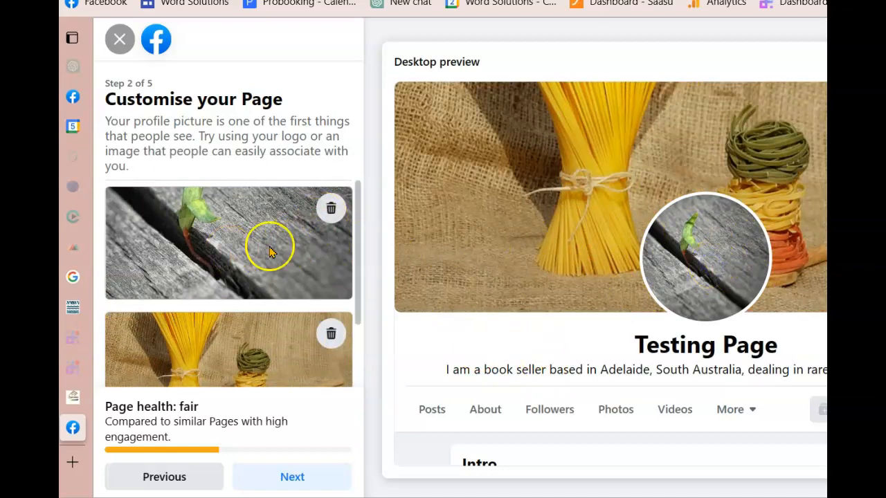
pyautogui.scroll(-1, 269, 221)
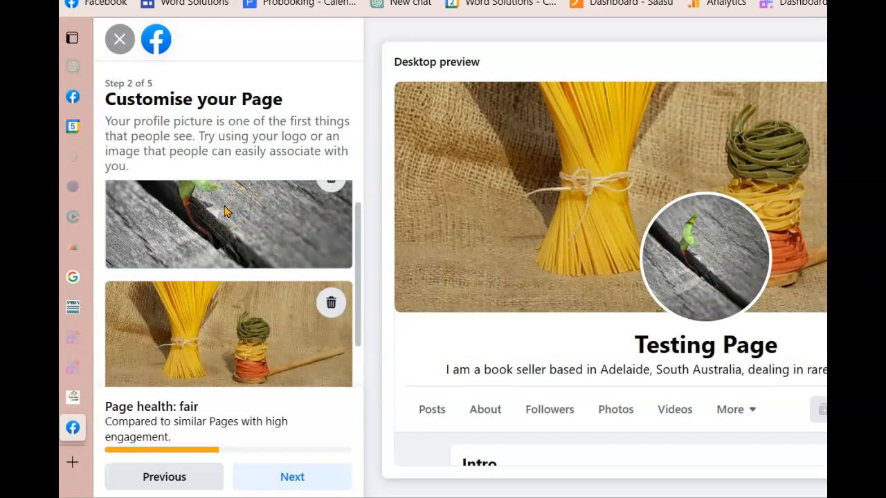
pyautogui.scroll(-2, 224, 212)
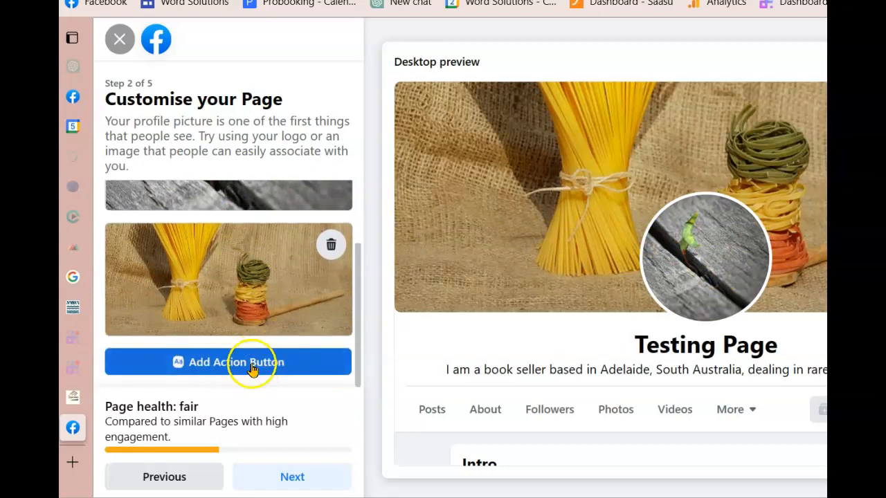
# Add an action button to the Page and switch its type to Send email
pyautogui.click(216, 365)
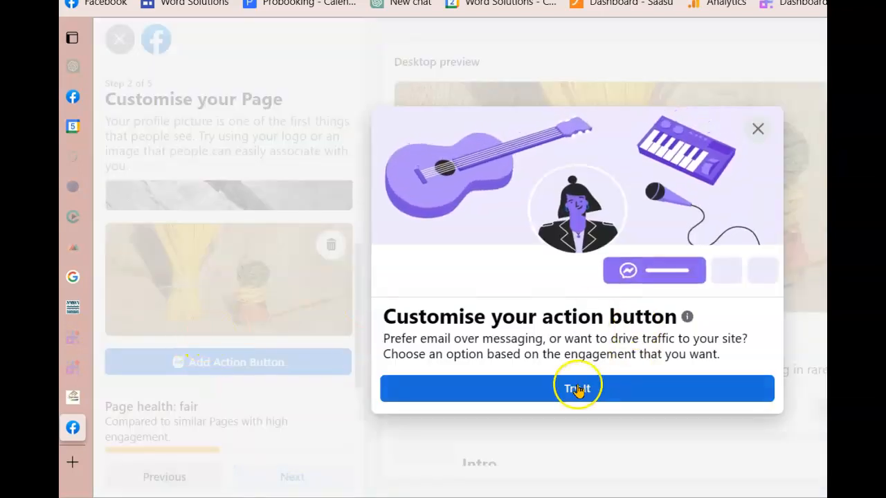
pyautogui.click(531, 386)
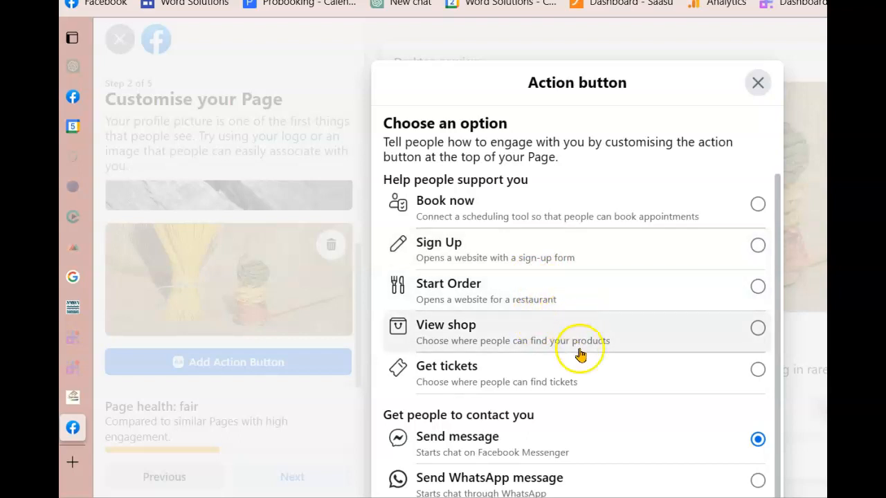
pyautogui.scroll(-2, 574, 366)
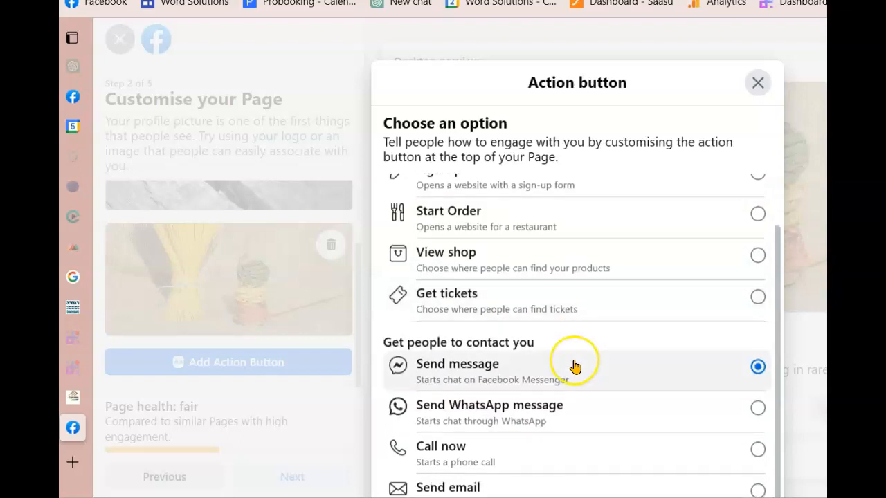
pyautogui.scroll(-4, 574, 366)
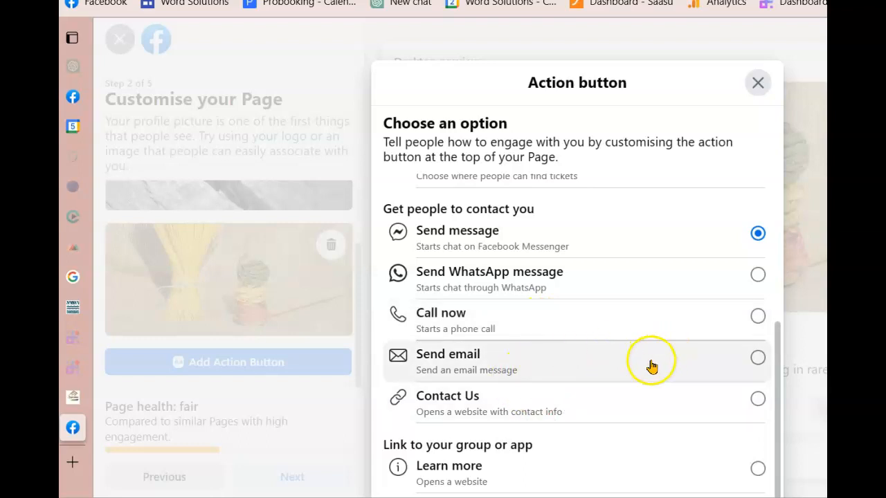
pyautogui.click(754, 360)
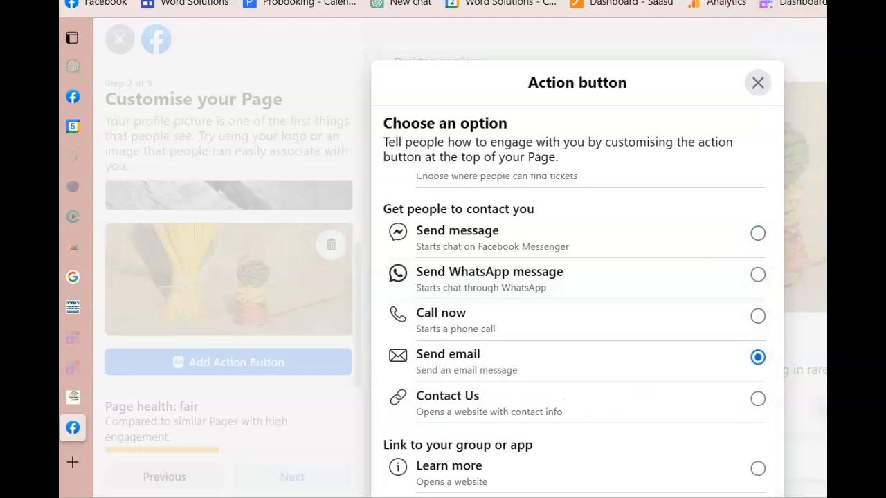
pyautogui.scroll(-5, 565, 213)
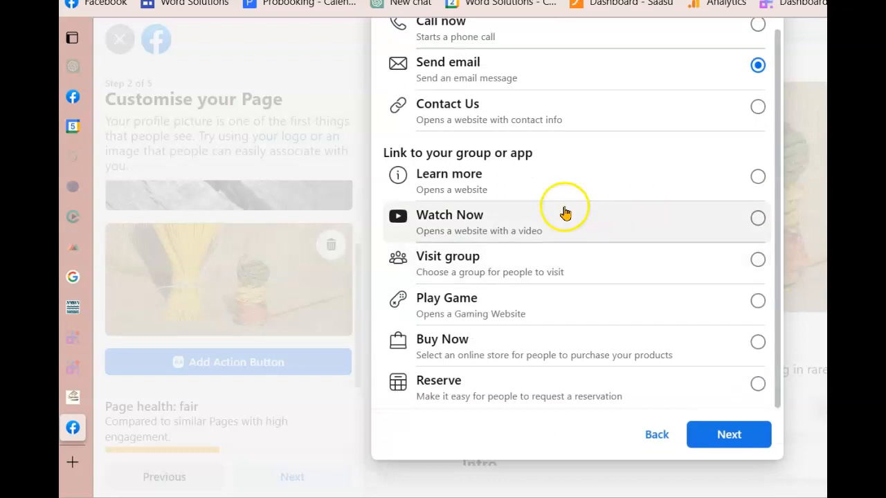
pyautogui.click(726, 437)
# Fill the button's e-mail with the saved address and save the Send email button
pyautogui.click(392, 238)
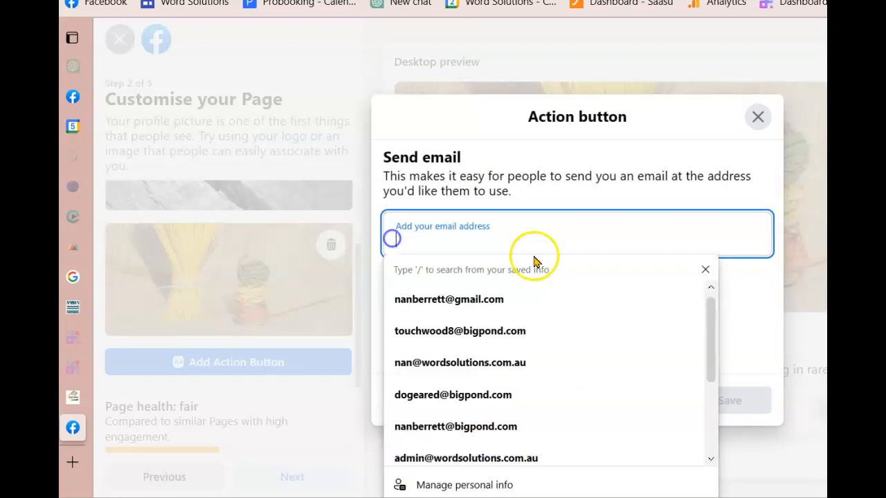
pyautogui.click(474, 302)
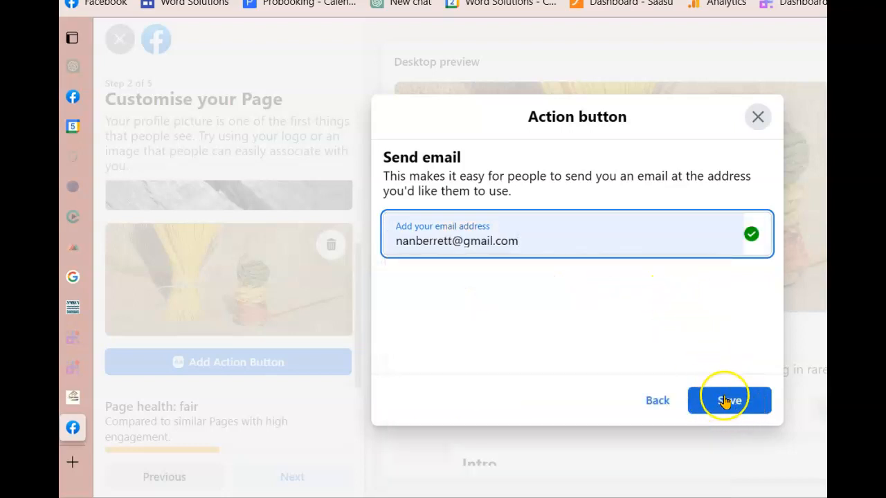
pyautogui.click(730, 403)
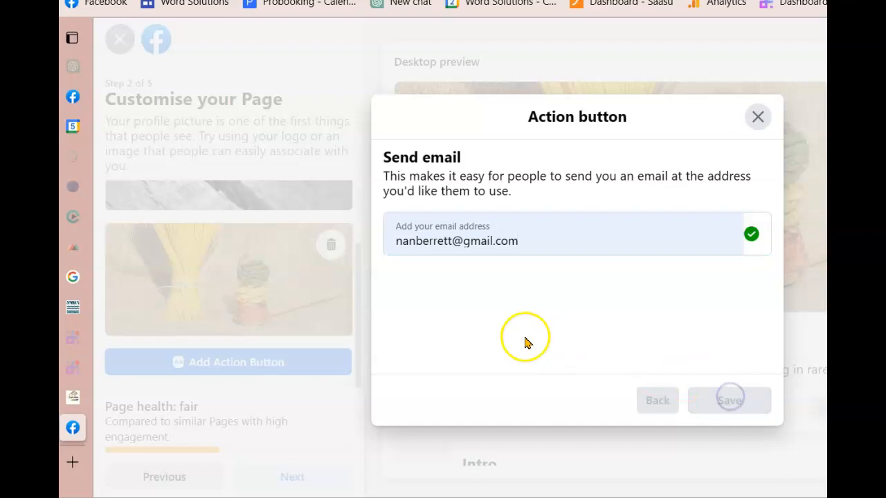
pyautogui.scroll(-3, 519, 290)
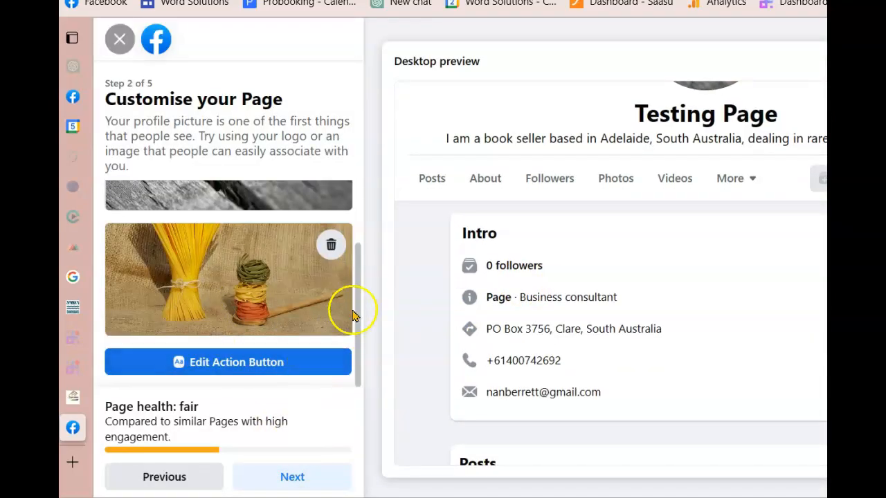
pyautogui.click(285, 476)
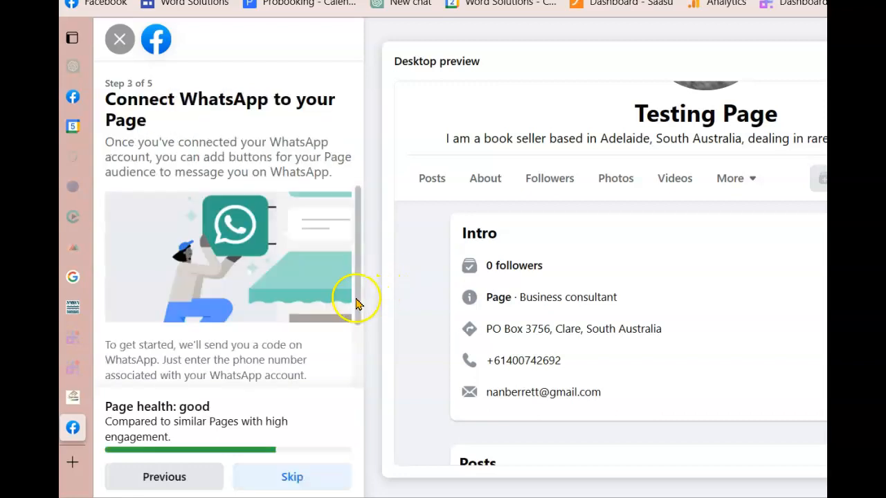
# Skip connecting WhatsApp without entering a number, then pass the audience step without inviting friends
pyautogui.moveTo(362, 235); pyautogui.dragTo(362, 177)
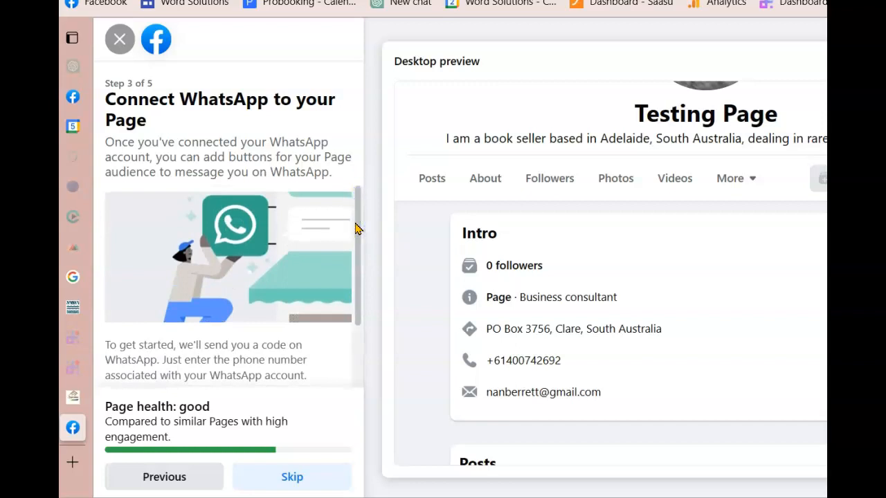
pyautogui.moveTo(360, 217); pyautogui.dragTo(367, 339)
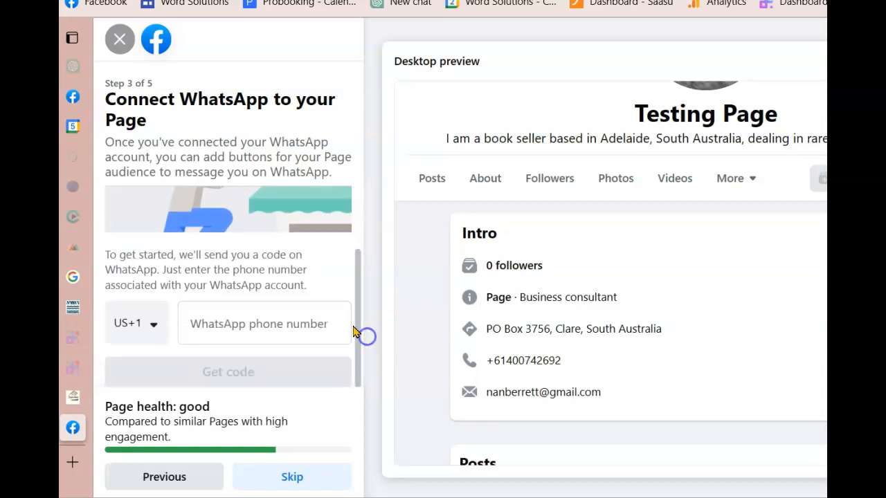
pyautogui.click(187, 331)
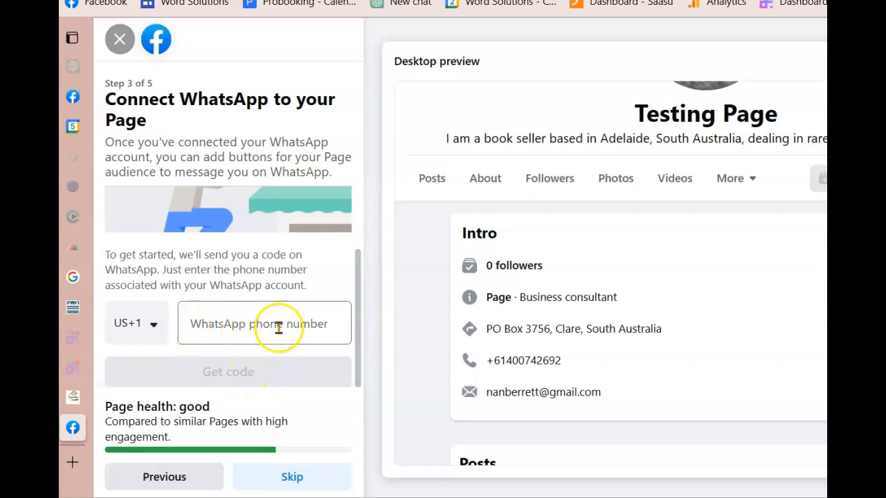
pyautogui.click(150, 327)
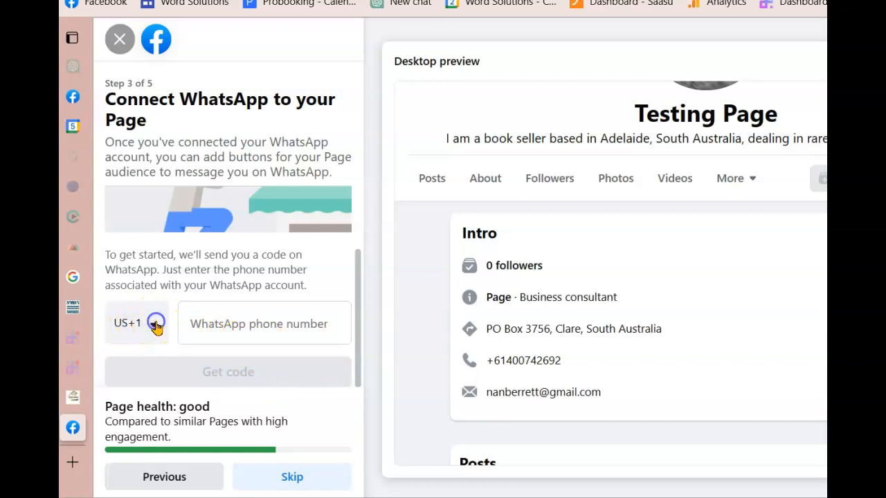
pyautogui.click(155, 325)
pyautogui.click(156, 326)
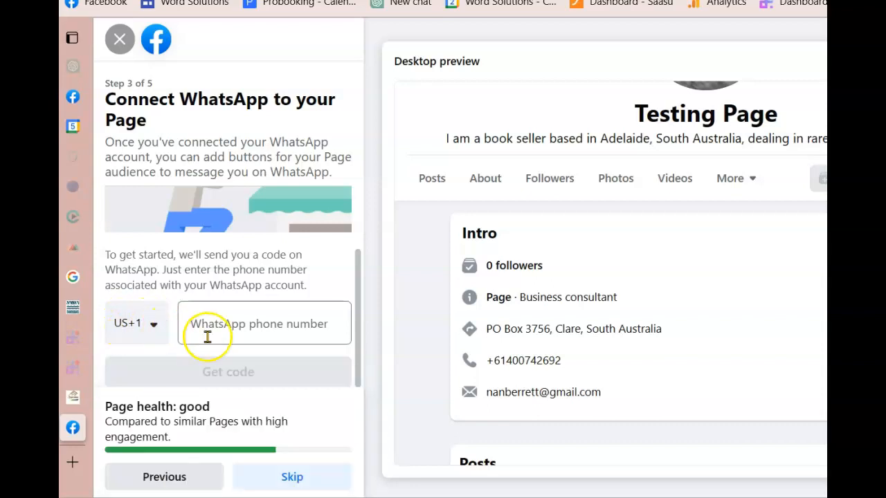
pyautogui.click(287, 472)
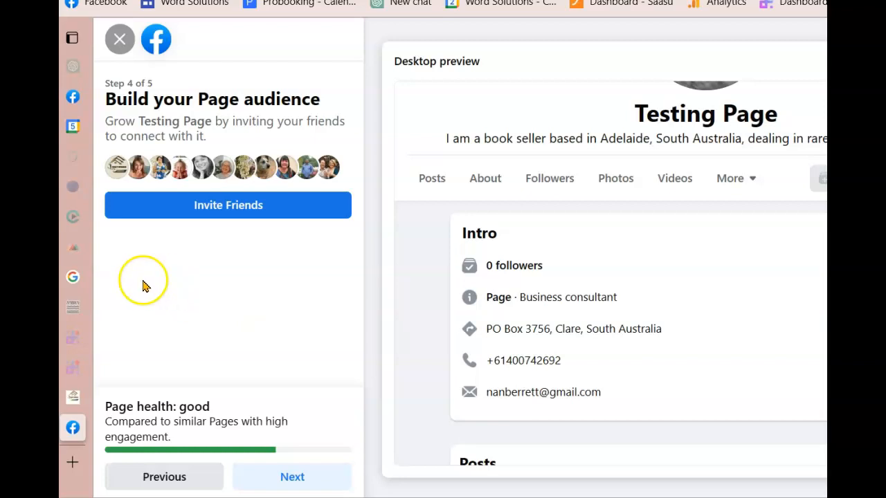
pyautogui.click(290, 481)
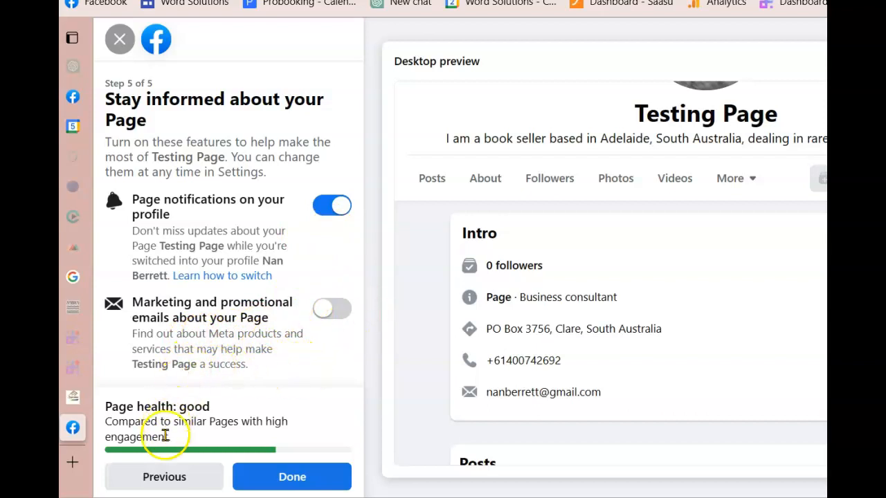
# Finish Page setup, dismiss the switching notice and welcome message, then open the Professional dashboard
pyautogui.click(291, 476)
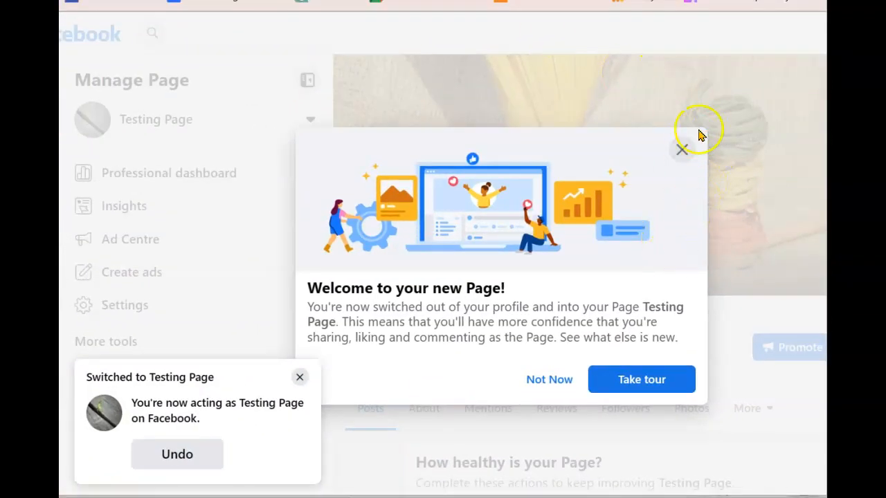
pyautogui.click(300, 379)
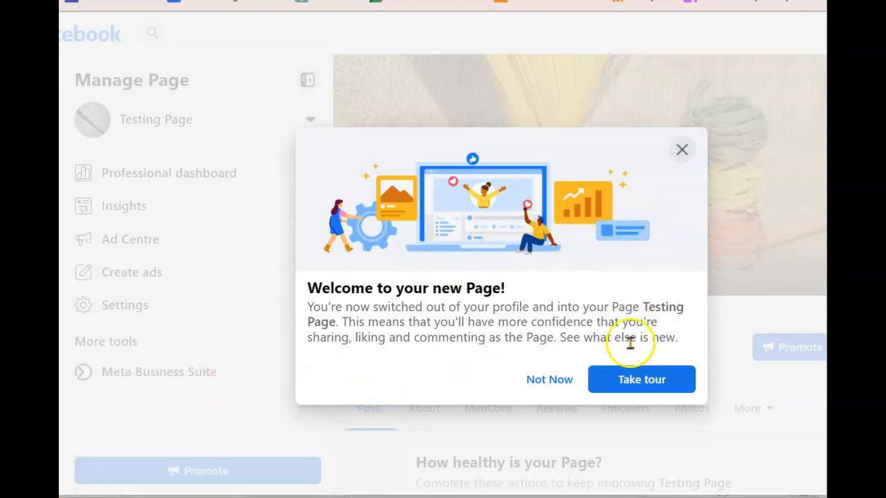
pyautogui.click(682, 148)
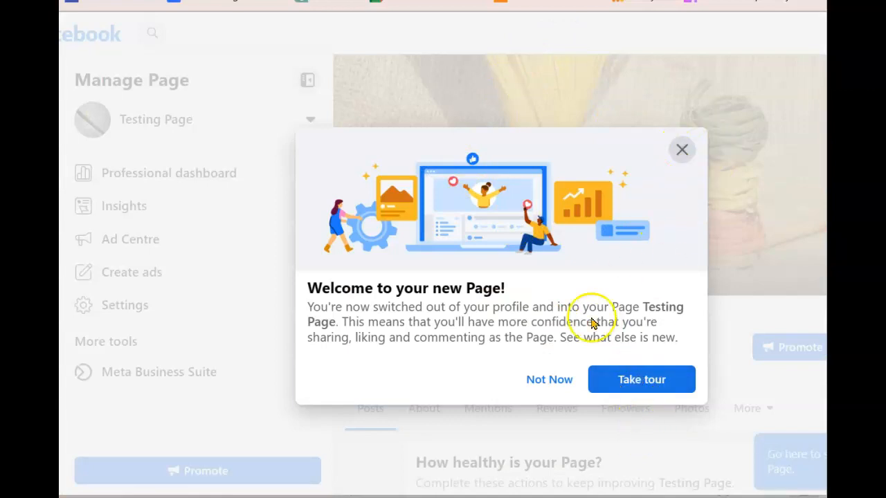
pyautogui.click(548, 377)
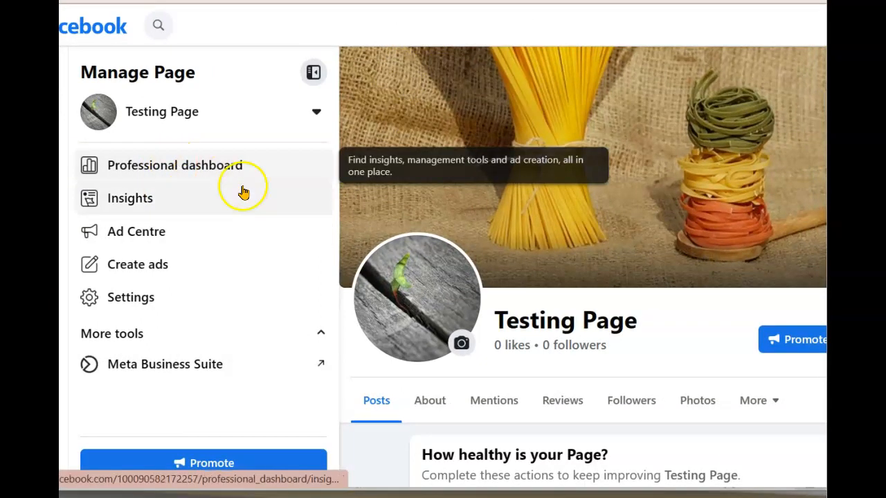
pyautogui.click(184, 170)
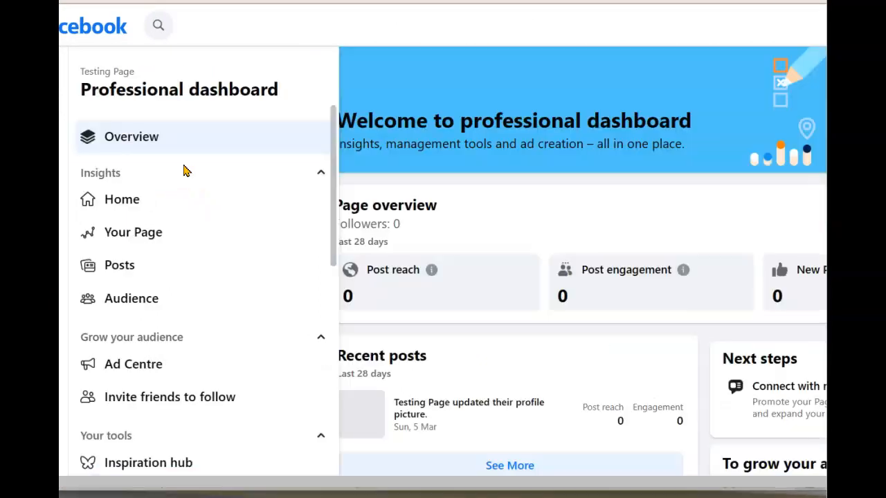
# Expand the 'Provide info and preferences' checklist item on the dashboard
pyautogui.scroll(-4, 573, 287)
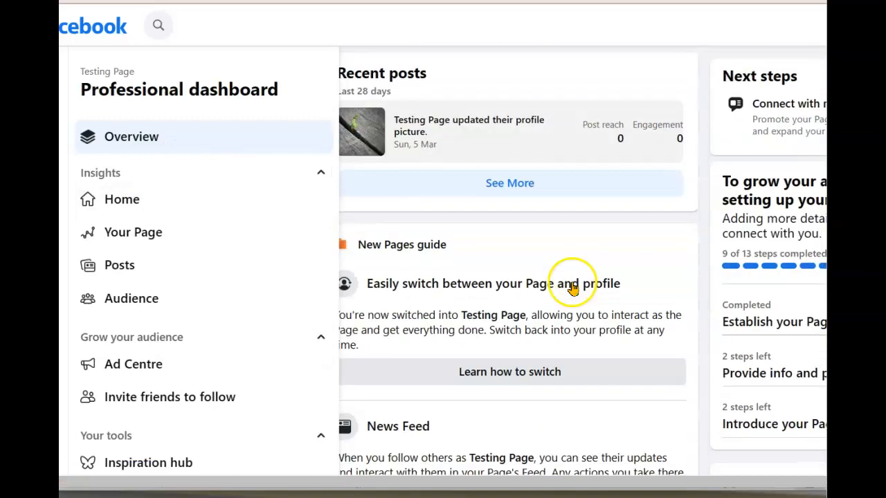
pyautogui.scroll(-2, 574, 287)
pyautogui.scroll(-2, 570, 281)
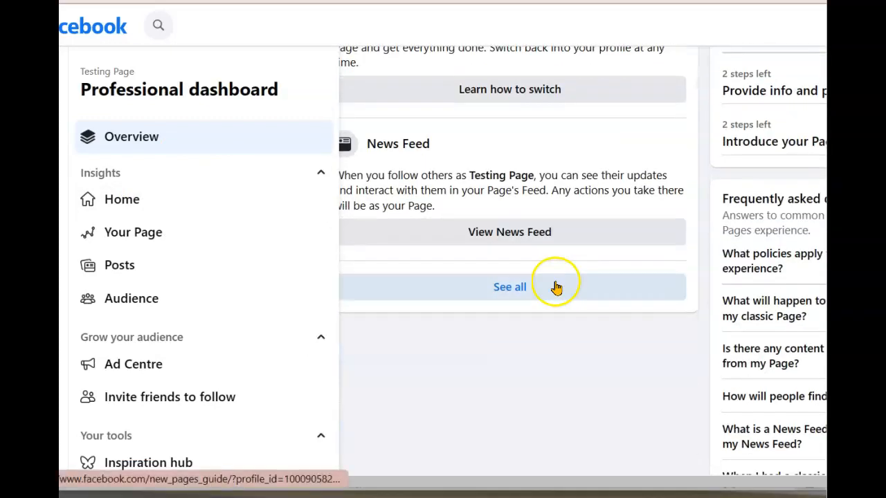
pyautogui.scroll(4, 530, 280)
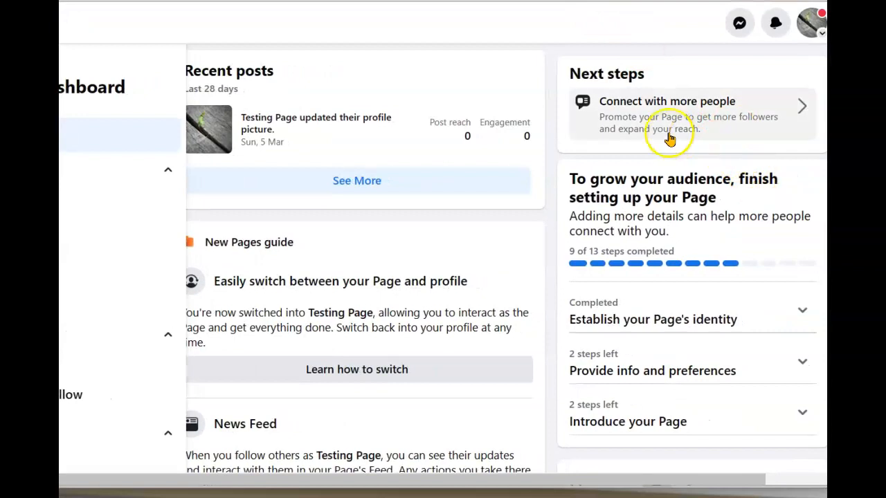
pyautogui.scroll(-3, 660, 208)
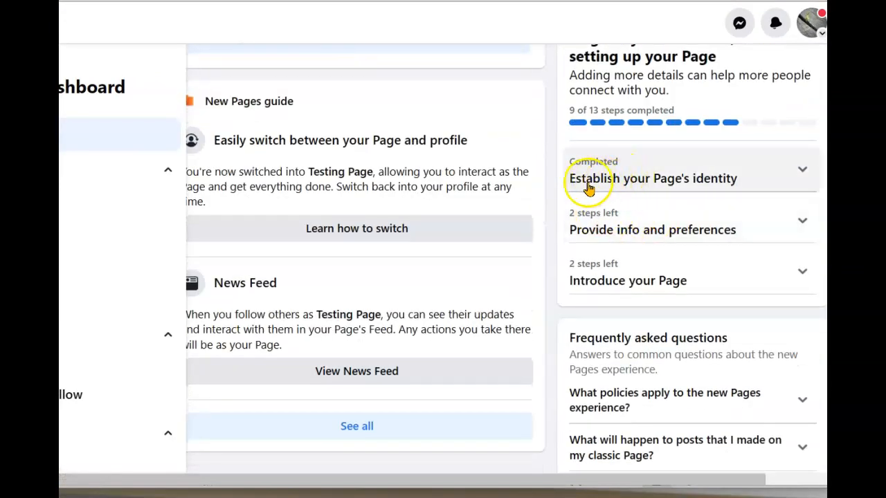
pyautogui.click(663, 229)
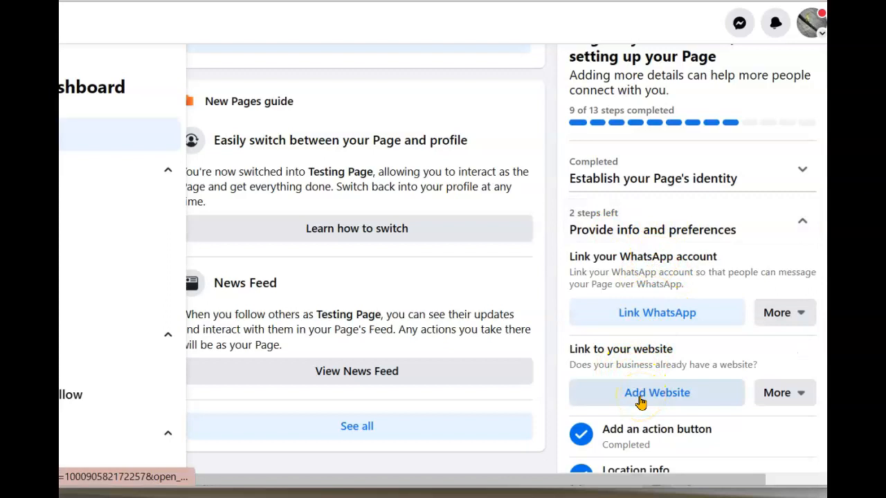
# Expand 'Introduce your Page' and start writing the welcome post
pyautogui.scroll(-3, 671, 265)
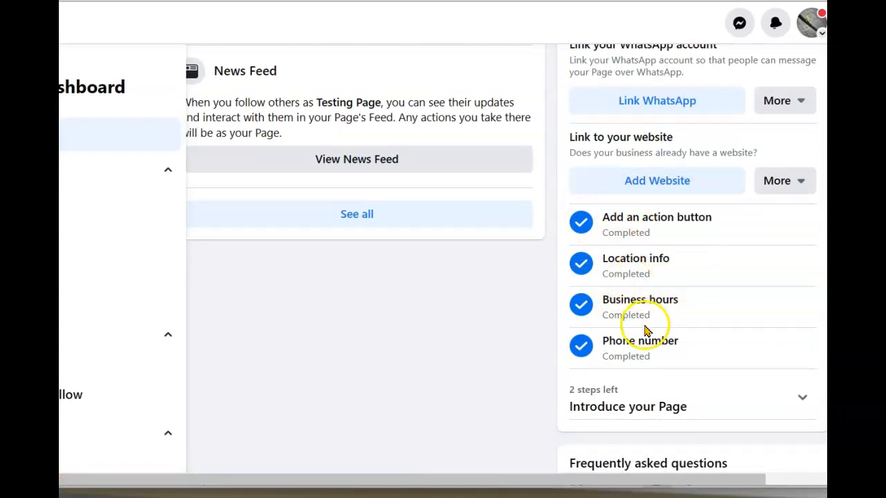
pyautogui.scroll(-2, 636, 308)
pyautogui.scroll(-2, 625, 303)
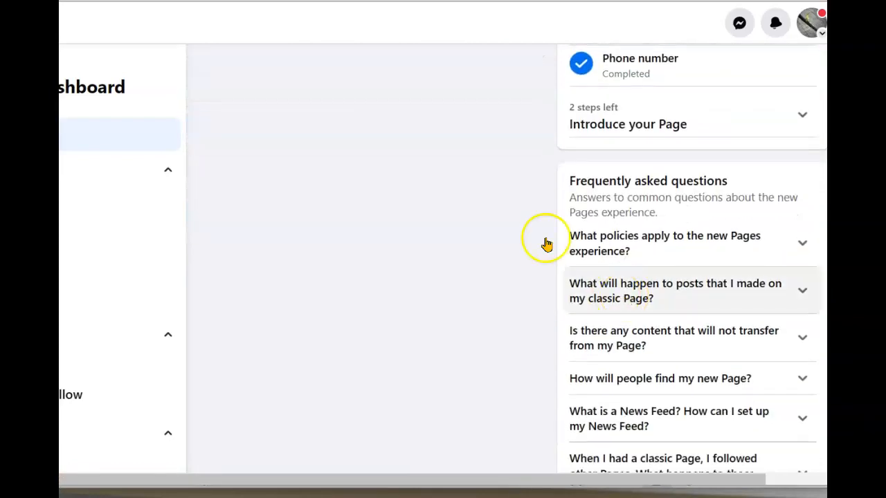
pyautogui.click(593, 123)
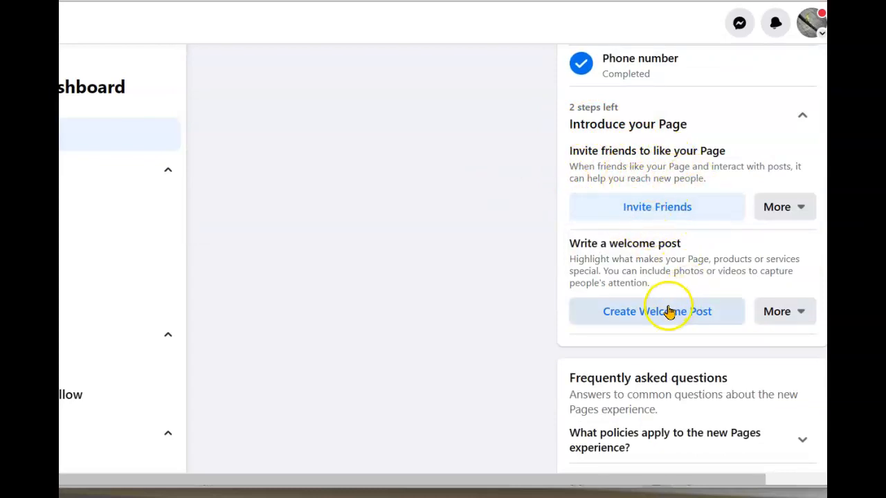
pyautogui.click(650, 318)
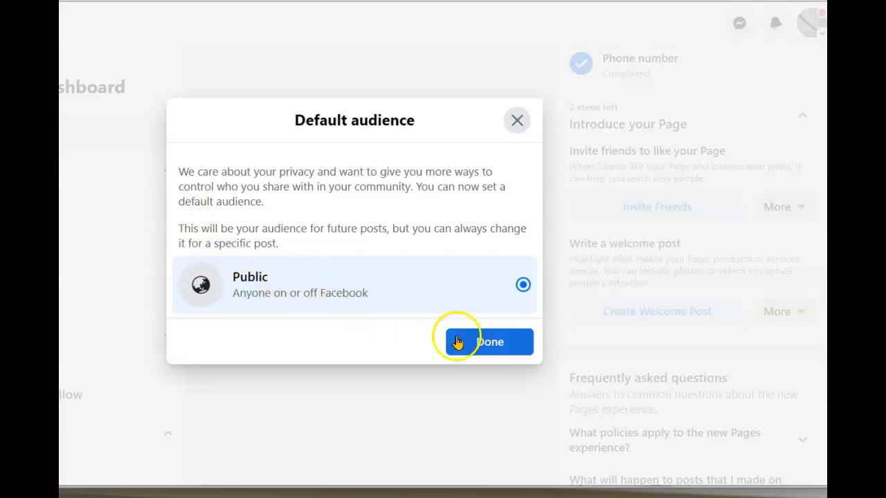
# Keep the Public audience and post a welcome saying it's a test page that probably won't post
pyautogui.click(490, 342)
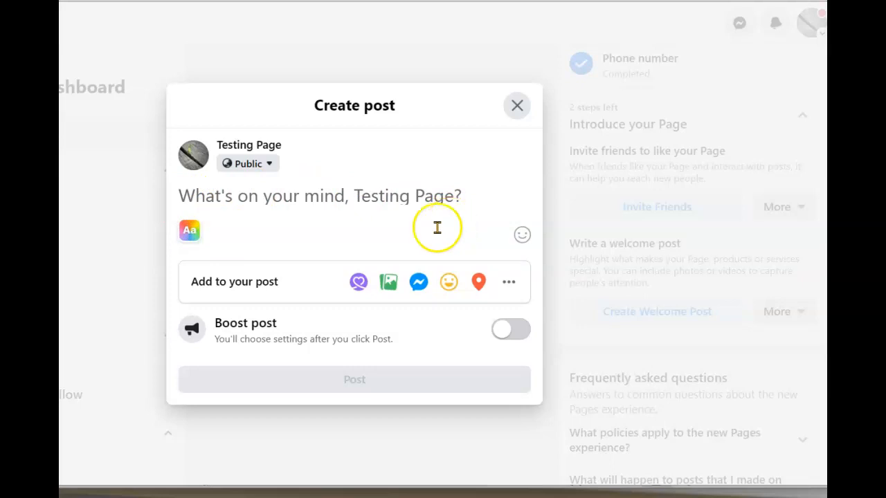
pyautogui.write('S')
pyautogui.press('BackSpace')
pyautogui.write('T')
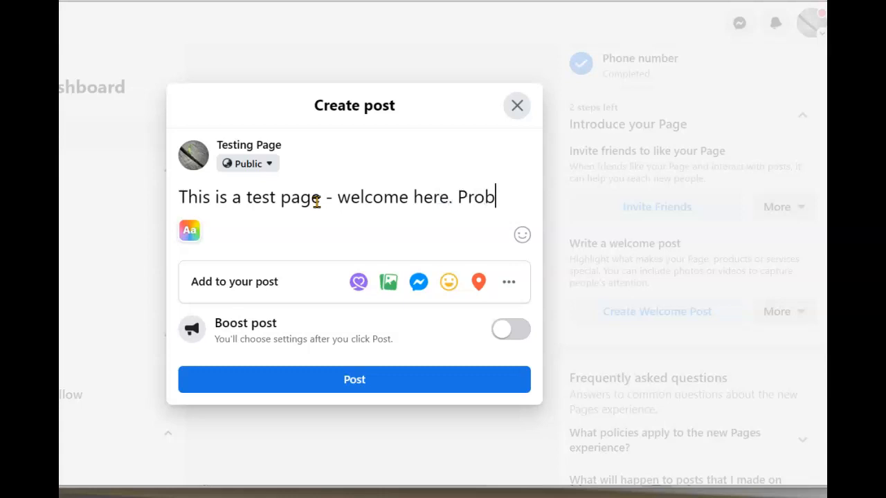
pyautogui.write("won't be posting anything.")
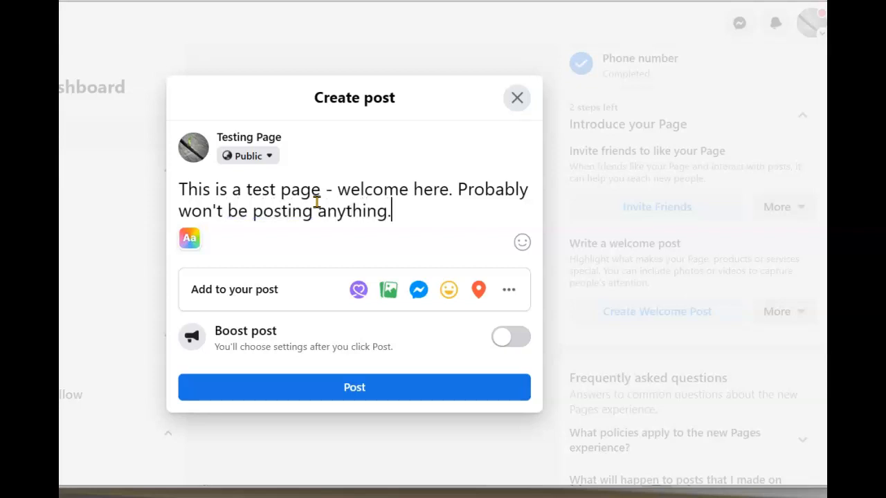
pyautogui.click(356, 383)
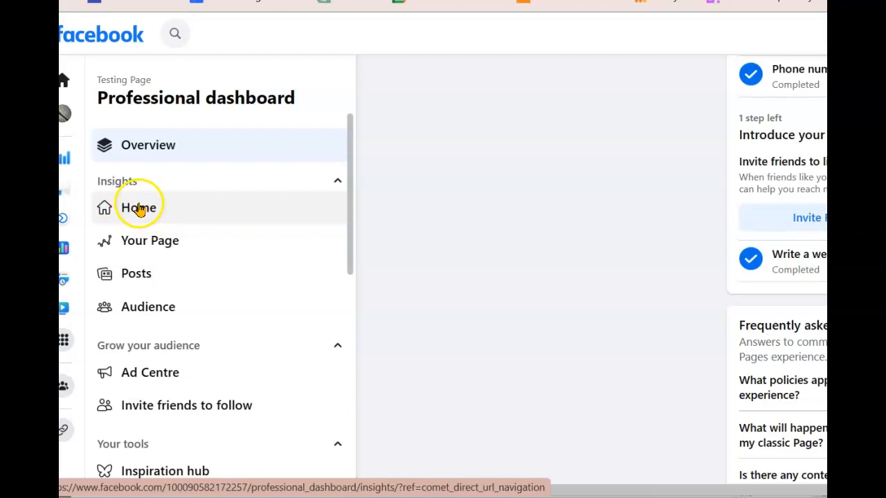
# Review the Insights Home and Your Page overview statistics
pyautogui.click(135, 210)
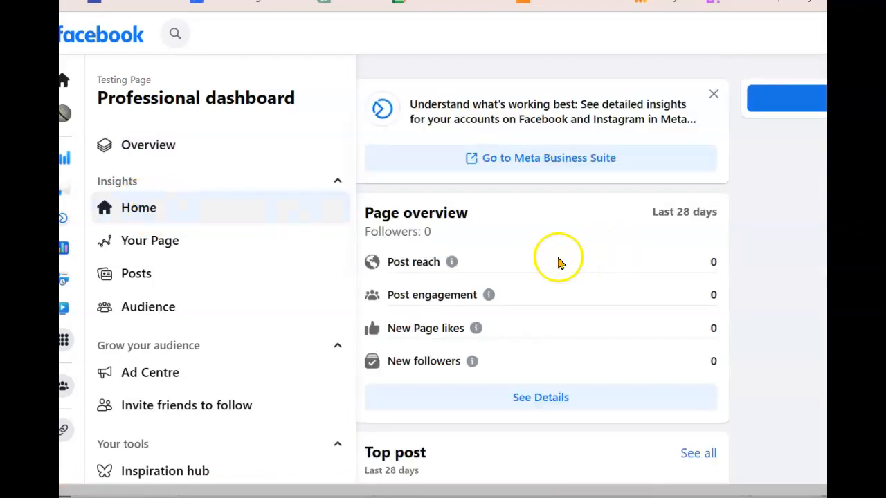
pyautogui.scroll(-2, 565, 252)
pyautogui.scroll(-2, 565, 256)
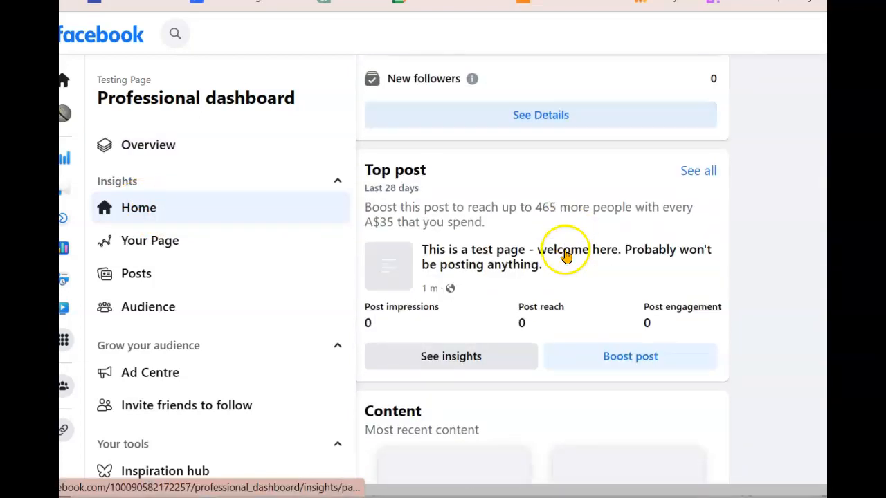
pyautogui.scroll(-2, 524, 221)
pyautogui.scroll(-3, 523, 220)
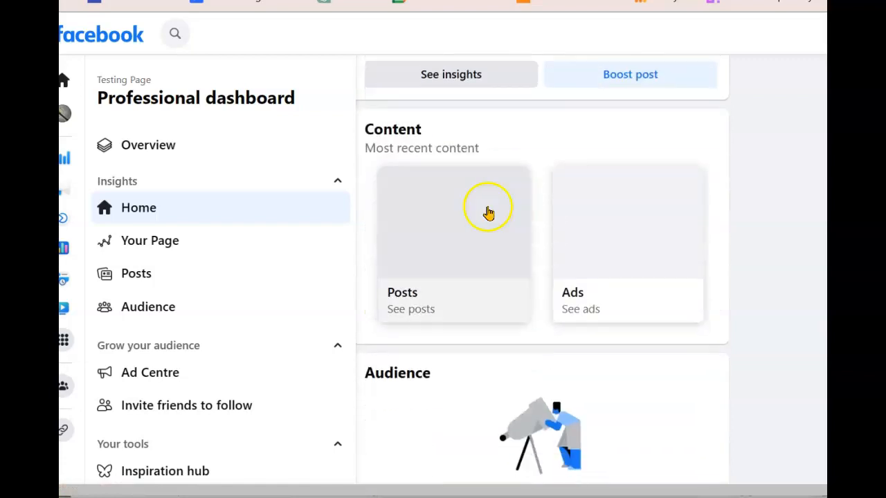
pyautogui.click(144, 242)
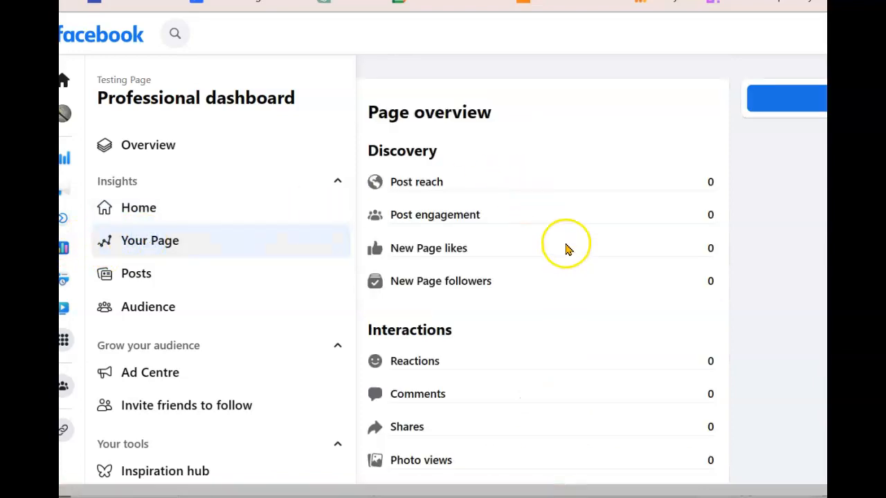
pyautogui.scroll(-1, 568, 235)
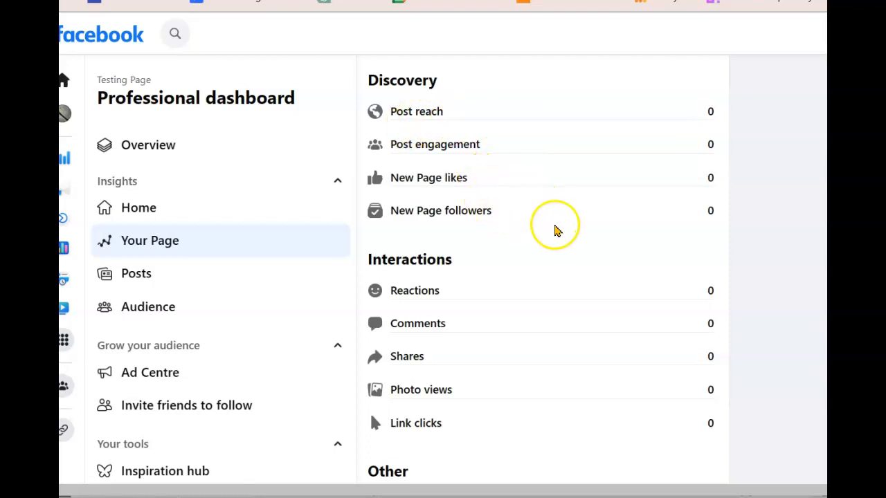
pyautogui.scroll(-1, 568, 270)
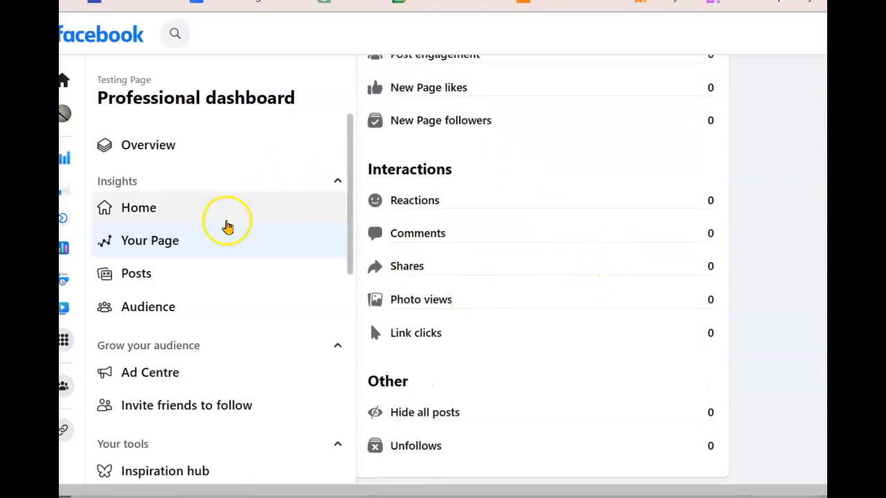
# List the Page's posts, showing the welcome post and profile picture update with 0 reach
pyautogui.click(127, 273)
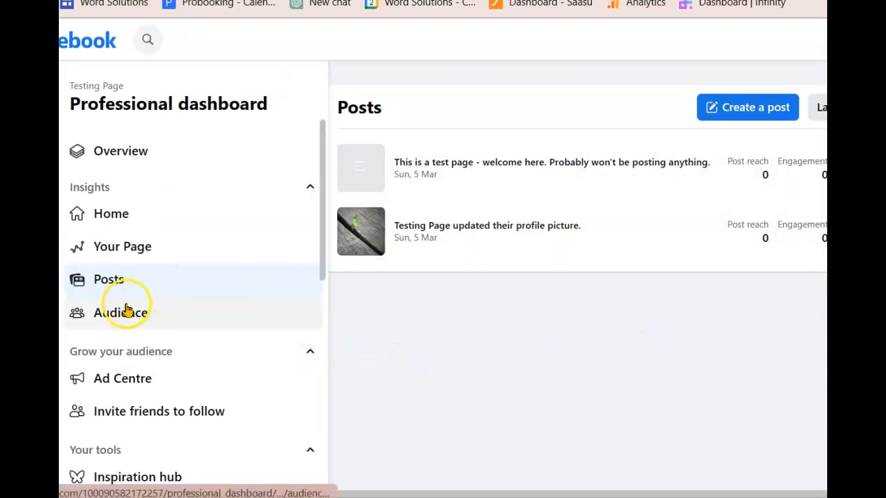
pyautogui.scroll(-1, 165, 297)
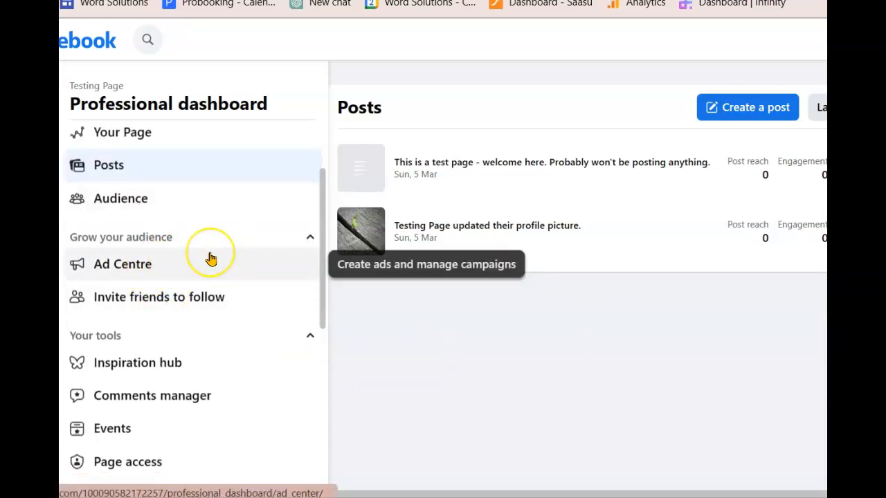
pyautogui.scroll(-3, 211, 259)
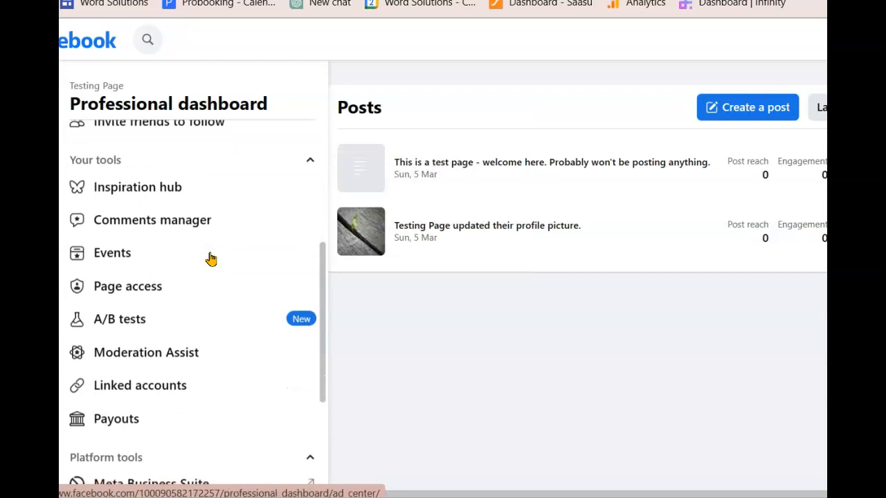
pyautogui.scroll(-2, 207, 260)
pyautogui.scroll(1, 177, 223)
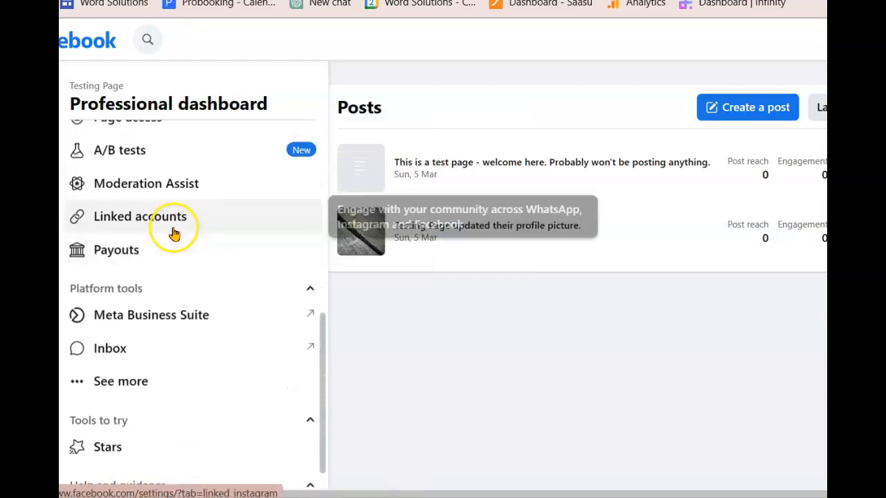
pyautogui.scroll(-1, 174, 233)
pyautogui.scroll(1, 145, 249)
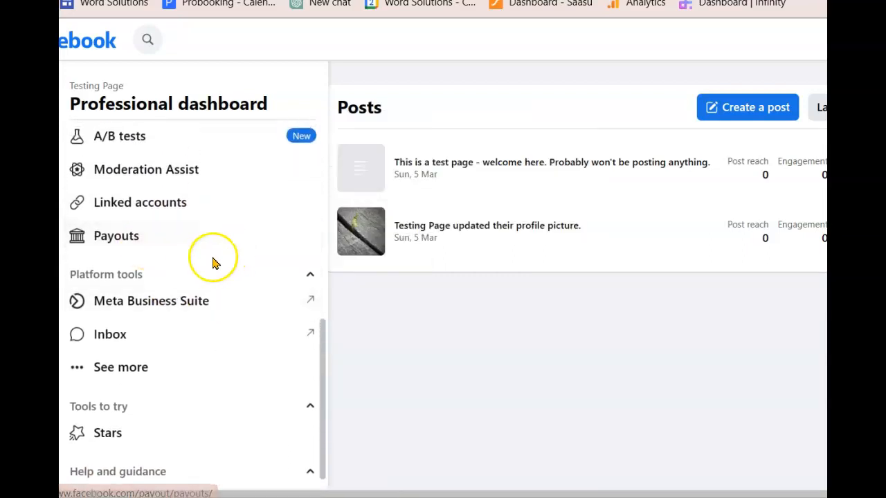
pyautogui.scroll(-1, 150, 247)
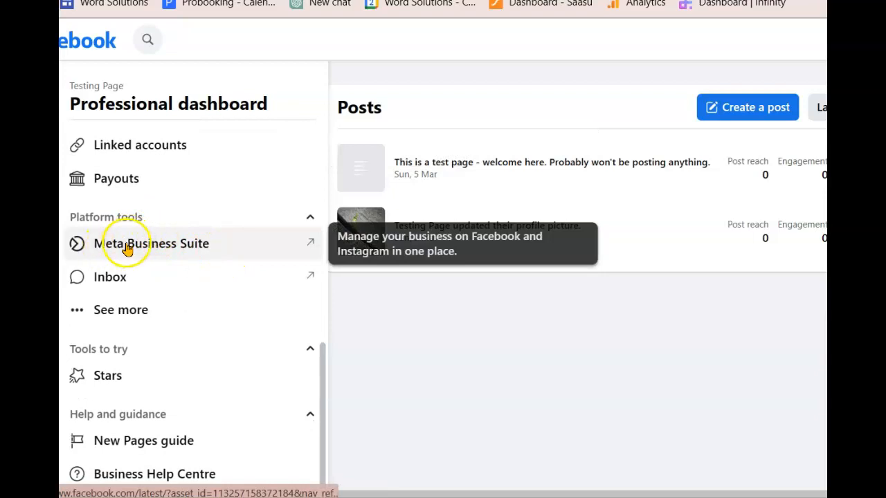
# Open Meta Business Suite for Testing Page and scroll its Home page
pyautogui.click(162, 246)
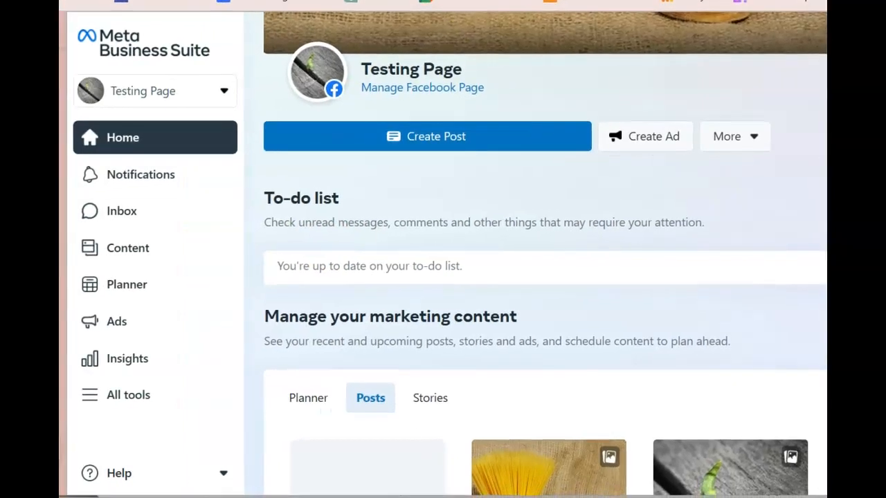
pyautogui.scroll(-3, 602, 276)
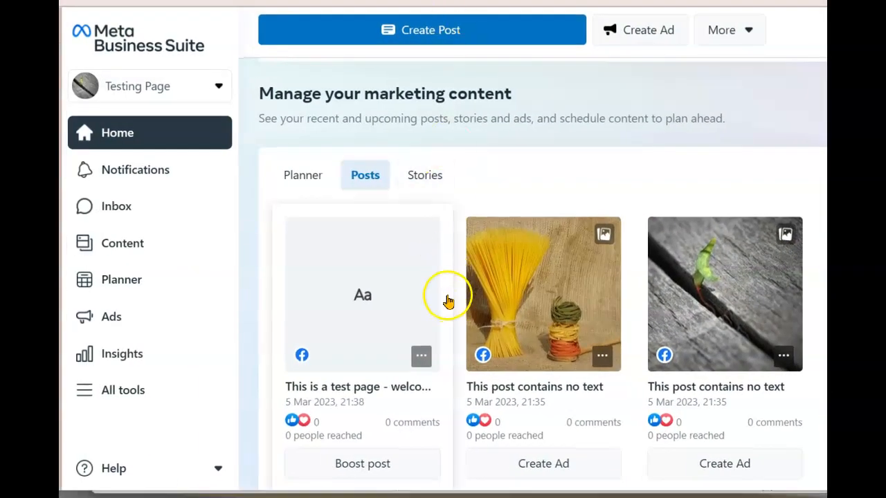
pyautogui.scroll(-5, 442, 300)
pyautogui.scroll(-3, 420, 289)
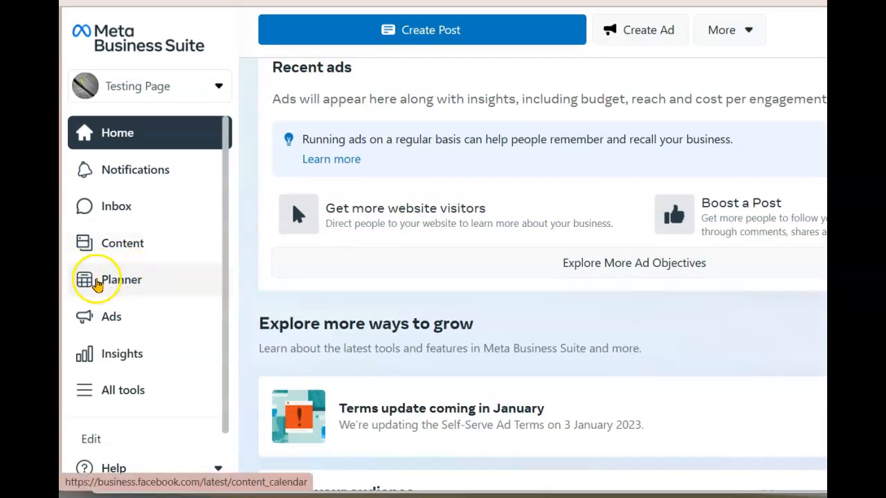
# Open the Planner and start a new Facebook post on Tuesday 7 March
pyautogui.click(109, 278)
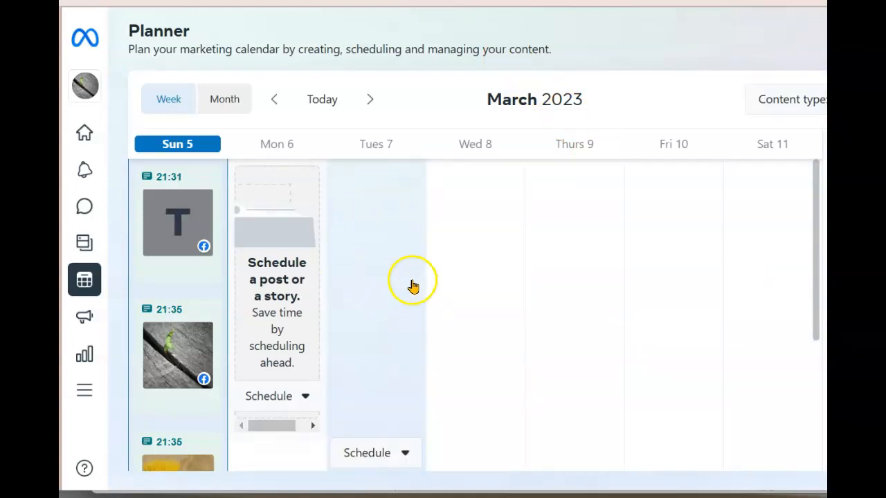
pyautogui.scroll(-2, 387, 269)
pyautogui.click(362, 252)
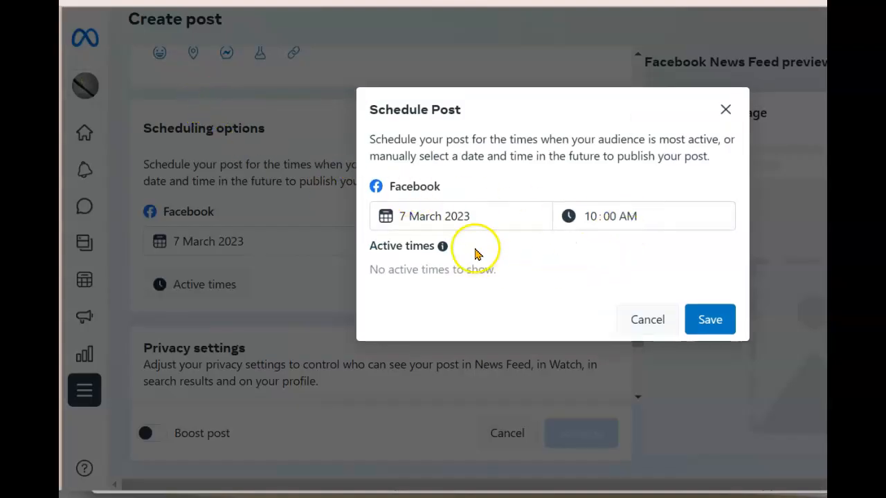
# Change the post's publish date to 6 March 2023
pyautogui.click(403, 216)
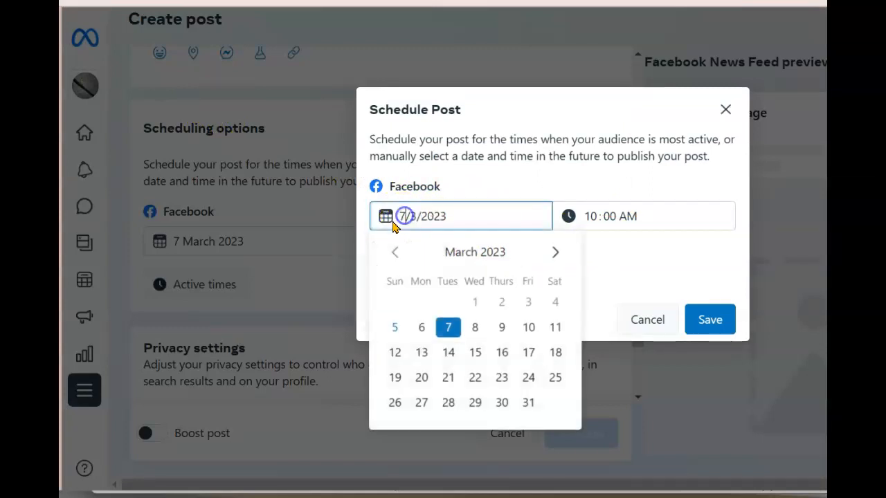
pyautogui.click(422, 328)
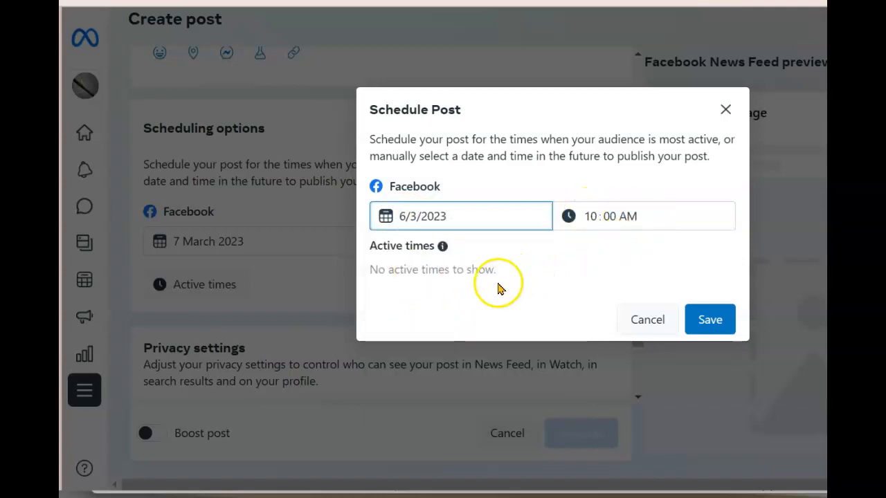
pyautogui.click(708, 320)
# Write the text 'This is a scheduled post it will come up tomorrow at 10am'
pyautogui.scroll(5, 236, 198)
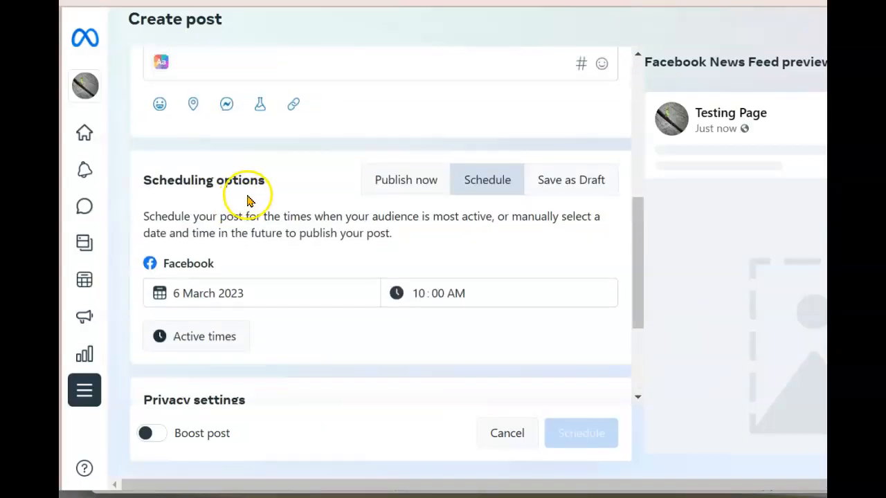
pyautogui.click(192, 194)
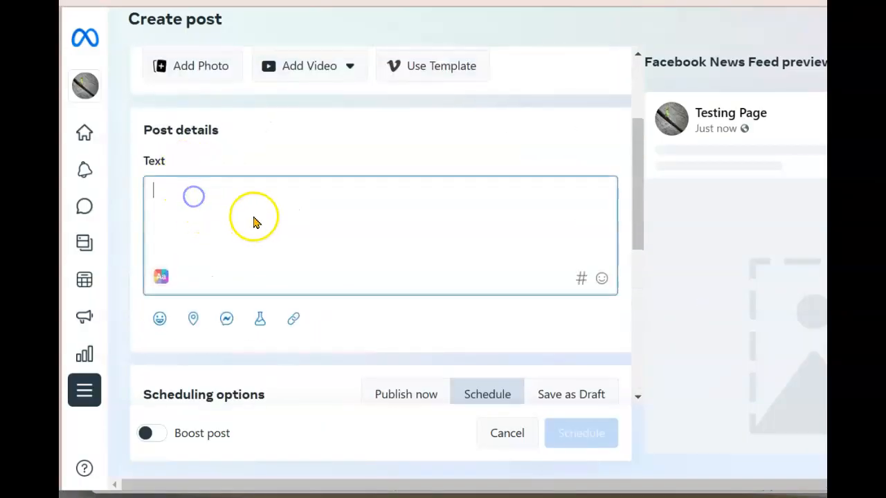
pyautogui.write('This is a scheduled post it wi')
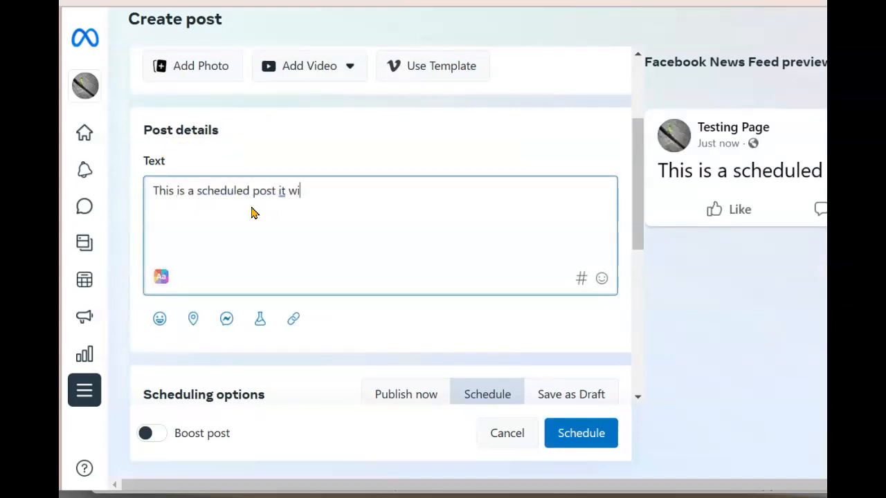
pyautogui.write('omorrow at 10am')
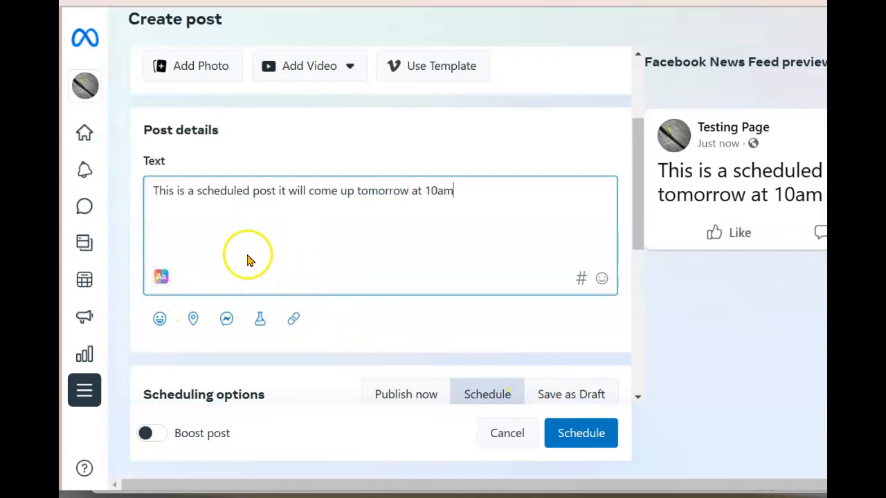
pyautogui.scroll(2, 252, 191)
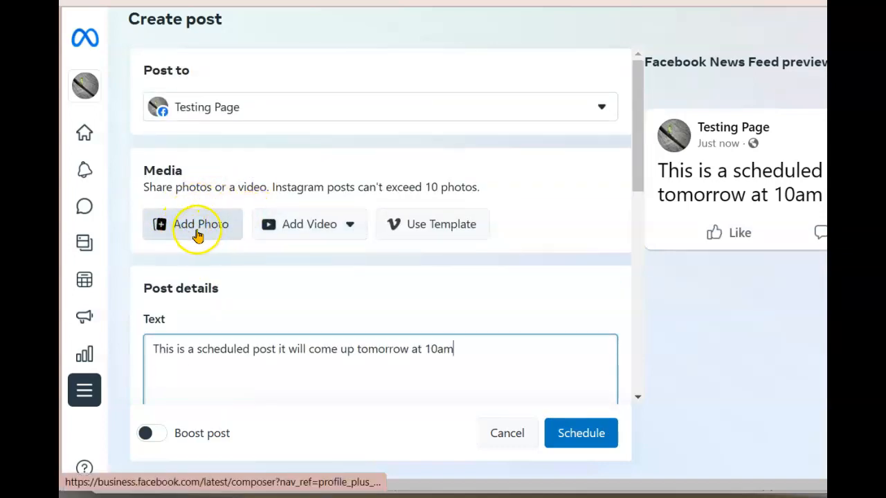
# Add the 1224 x 1632 dog photo to the post from the file dialog
pyautogui.click(191, 231)
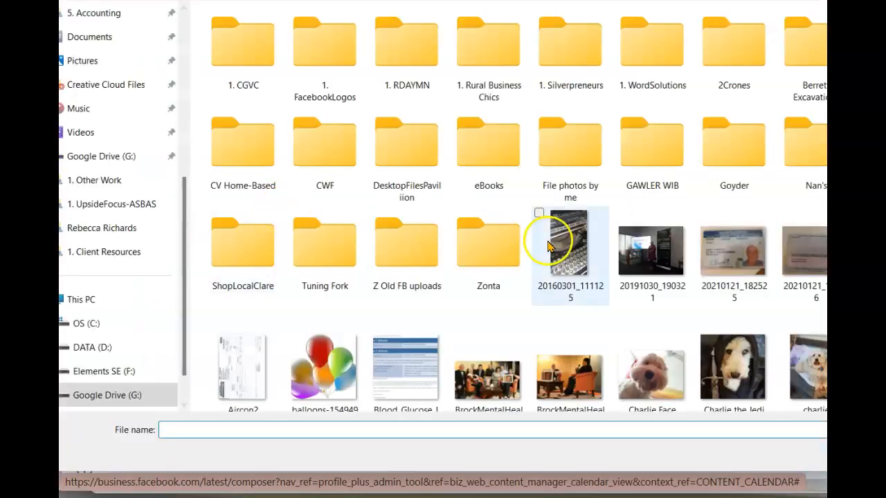
pyautogui.scroll(-5, 547, 246)
pyautogui.scroll(2, 642, 253)
pyautogui.doubleClick(626, 198)
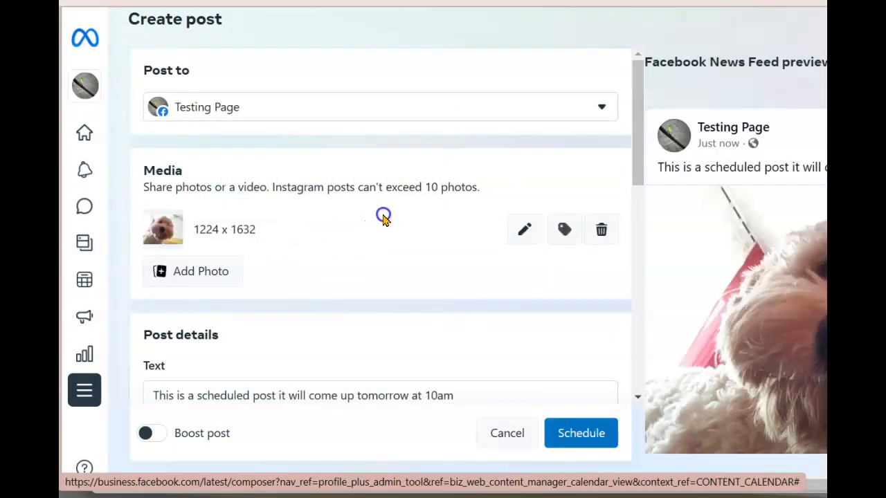
pyautogui.doubleClick(362, 238)
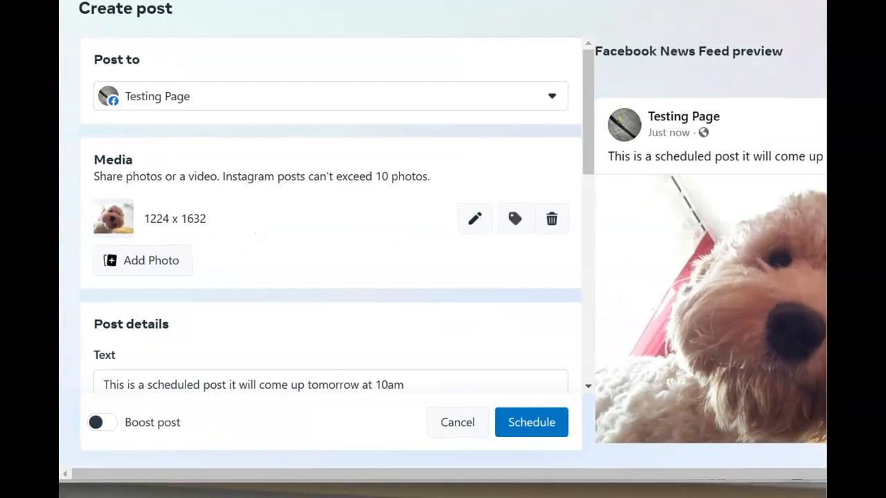
pyautogui.scroll(-3, 307, 224)
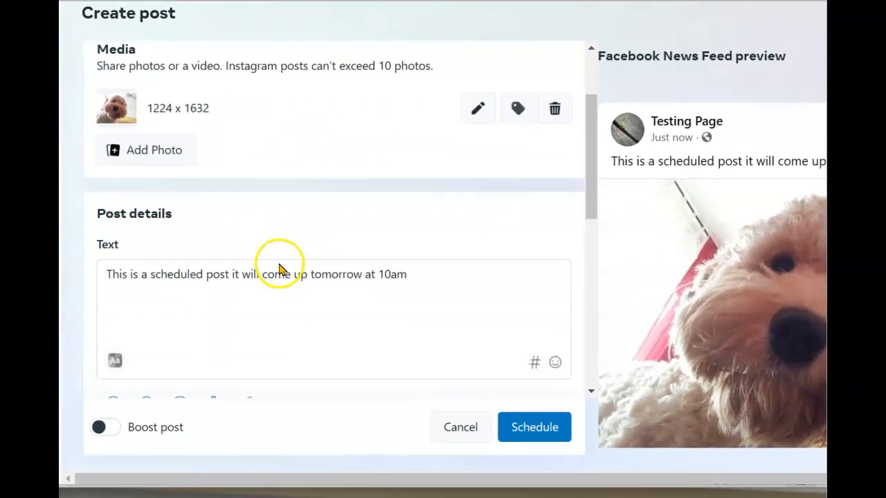
pyautogui.scroll(-4, 307, 262)
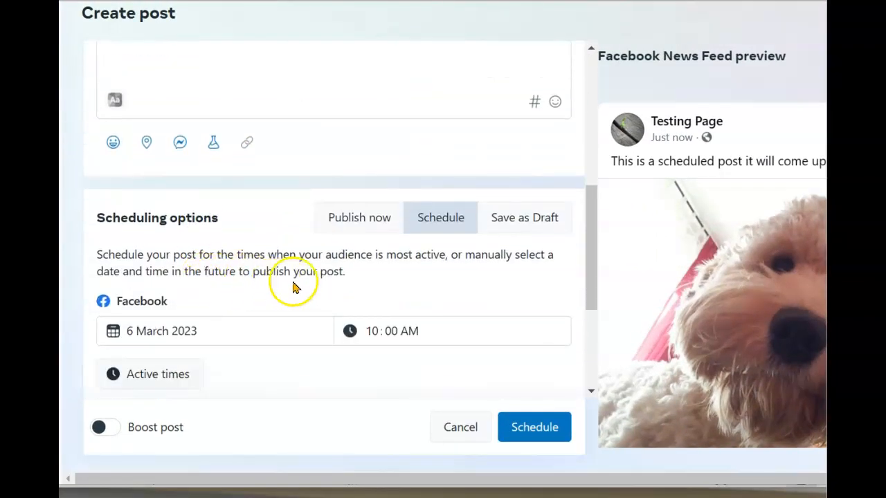
# Try a Restricted audience, revert to Public, schedule the post, and decline boosting
pyautogui.scroll(-1, 291, 261)
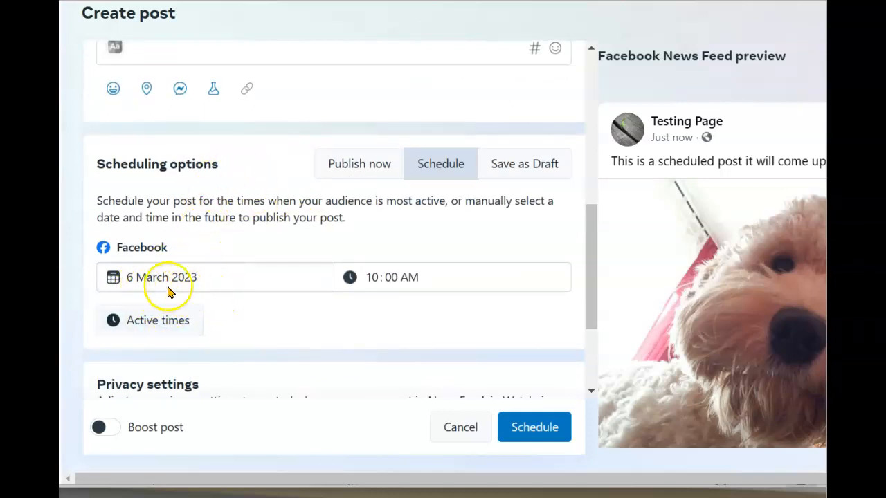
pyautogui.scroll(-3, 408, 284)
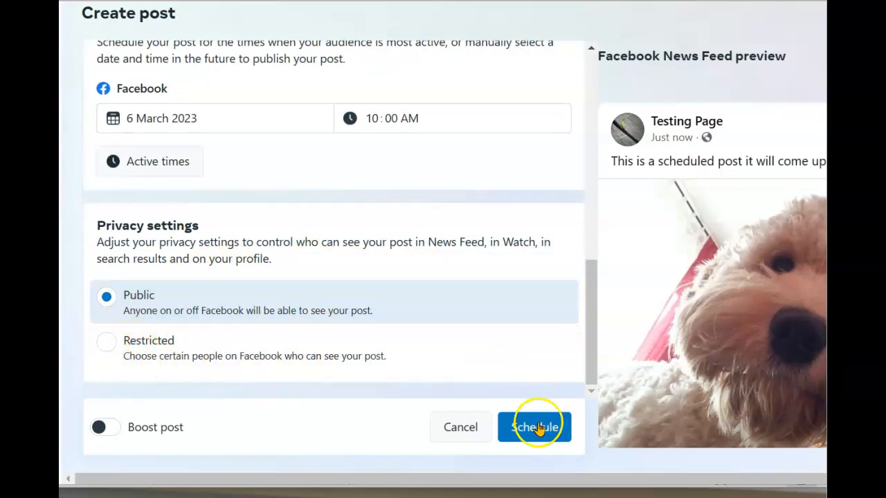
pyautogui.click(103, 345)
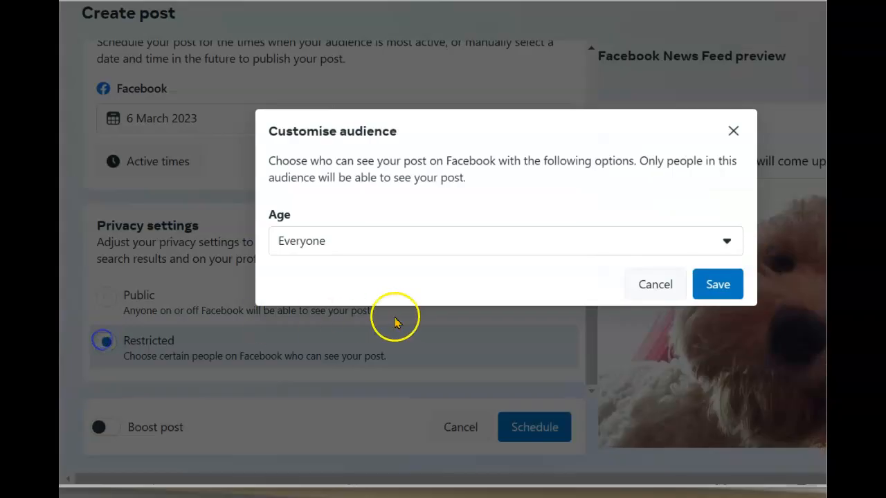
pyautogui.click(315, 185)
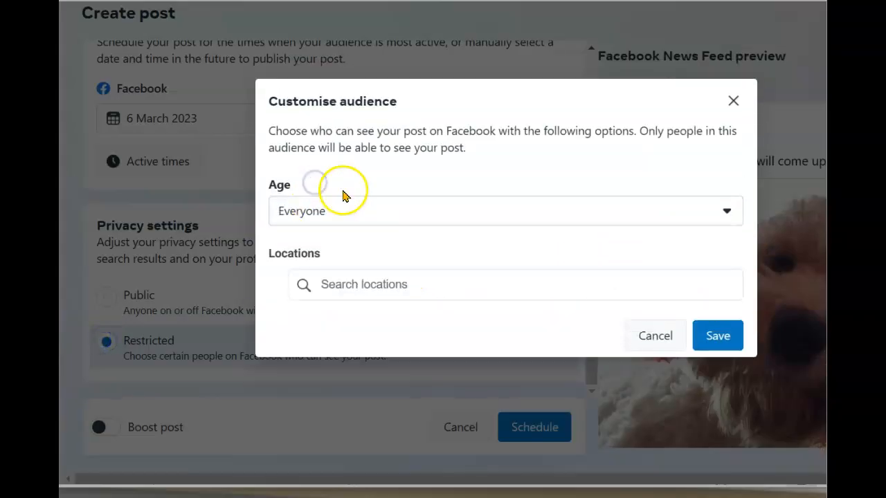
pyautogui.click(735, 99)
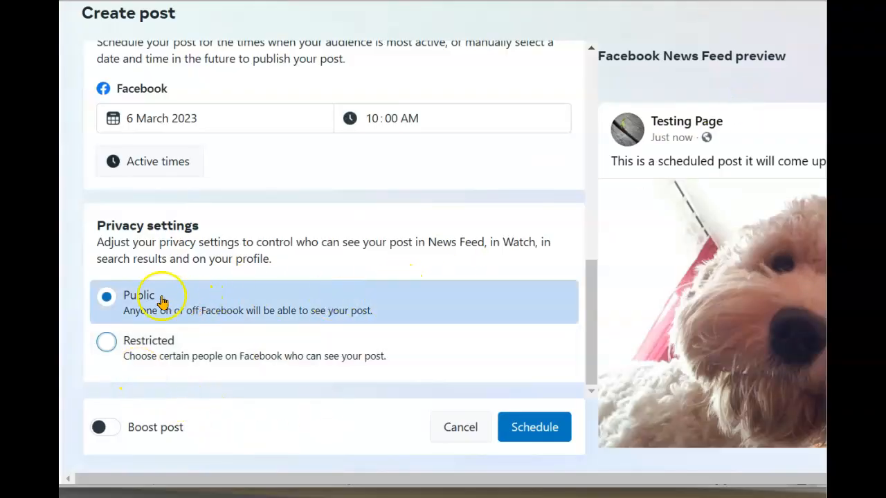
pyautogui.click(534, 429)
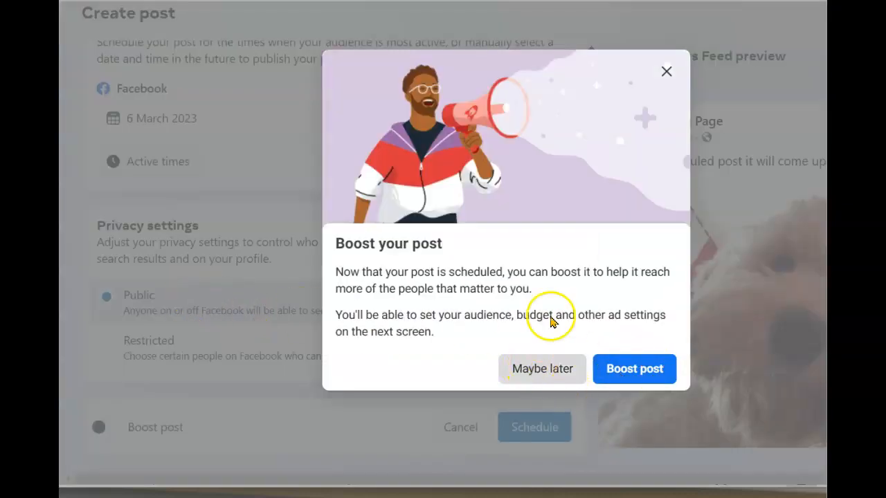
pyautogui.click(667, 73)
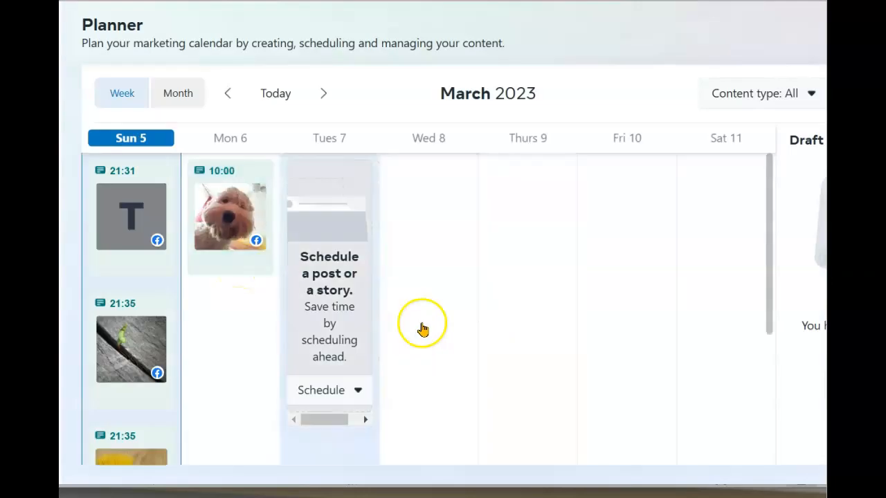
# Find the dog photo post on Mon 6 at 10:00 and drag it to Wednesday 8 March
pyautogui.moveTo(231, 271)
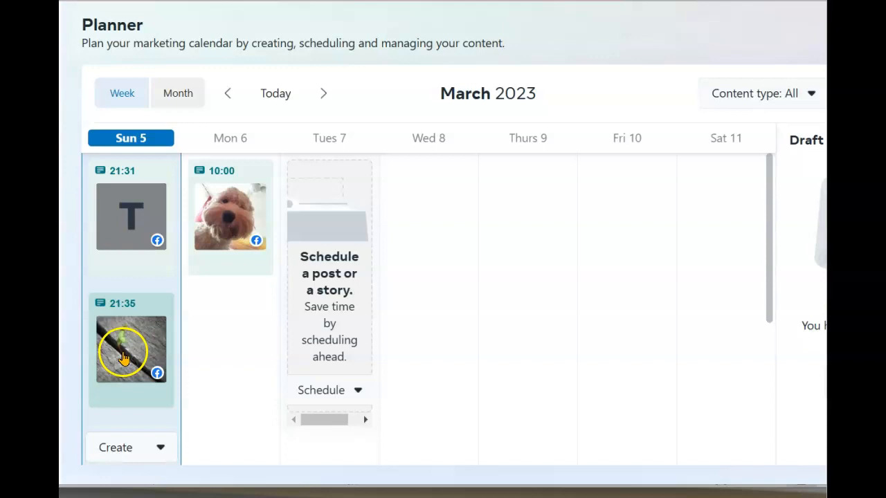
pyautogui.scroll(-2, 240, 306)
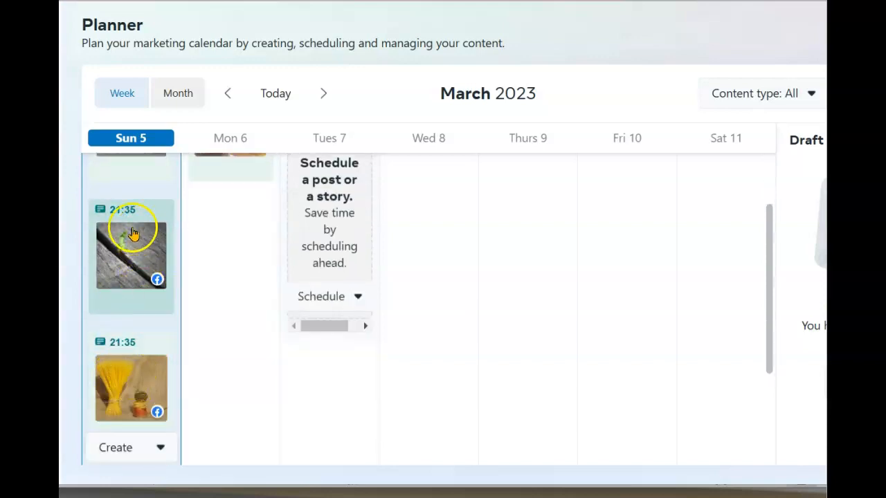
pyautogui.scroll(-1, 142, 359)
pyautogui.scroll(-3, 136, 332)
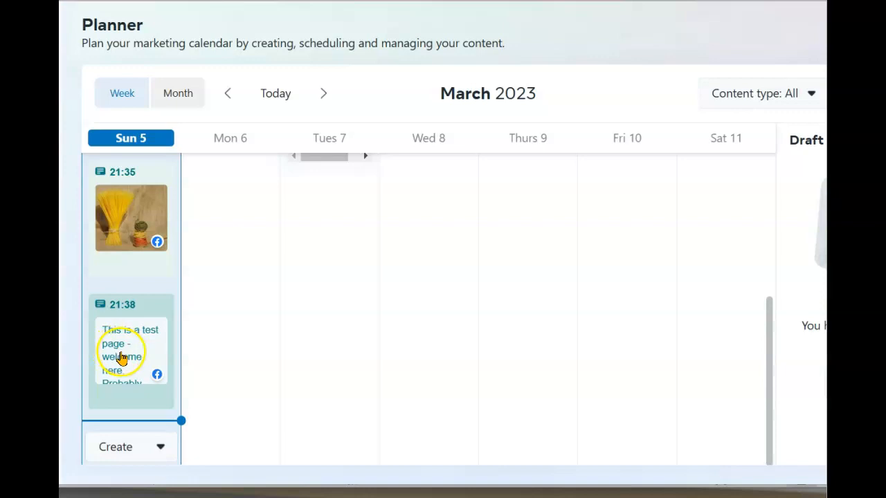
pyautogui.scroll(6, 256, 340)
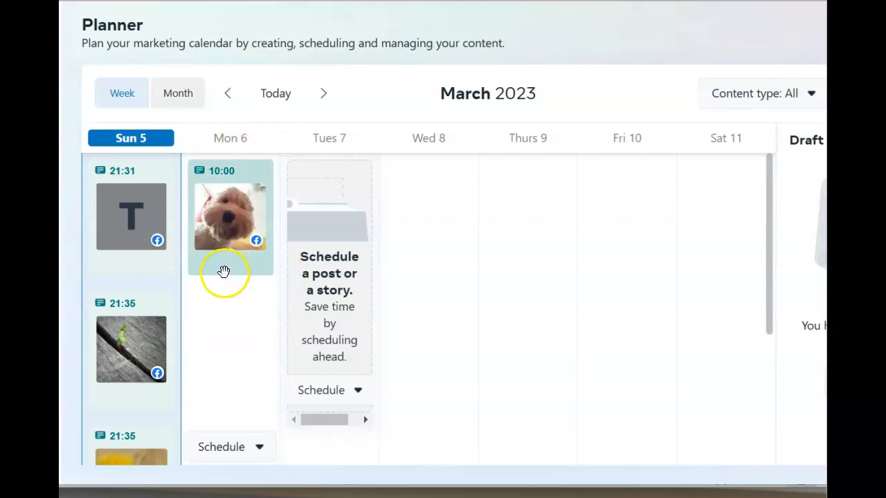
pyautogui.scroll(-1, 334, 259)
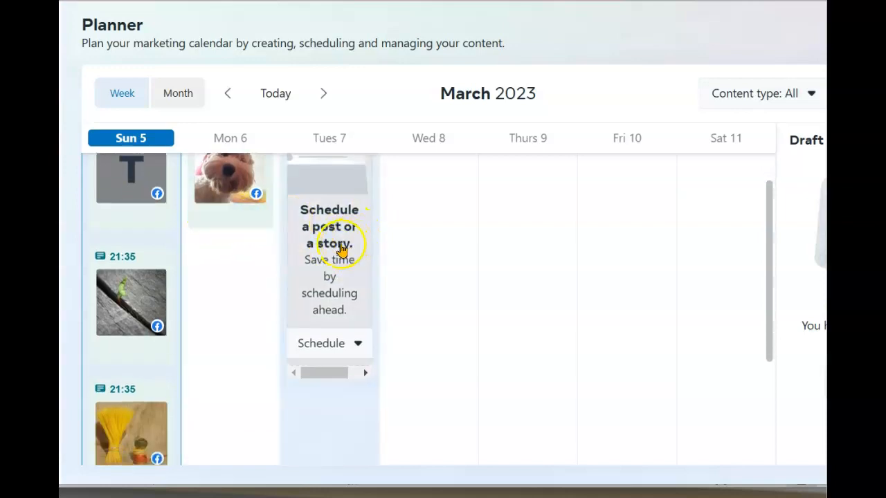
pyautogui.scroll(1, 296, 242)
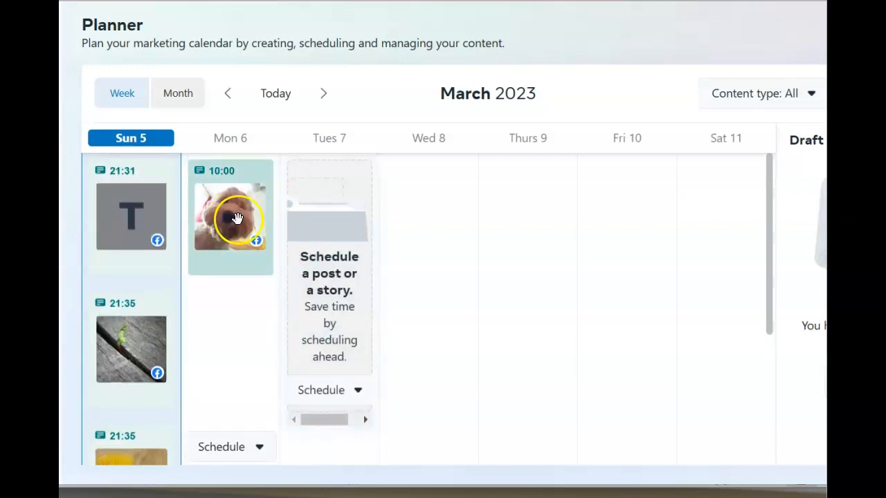
pyautogui.moveTo(228, 215); pyautogui.dragTo(415, 228)
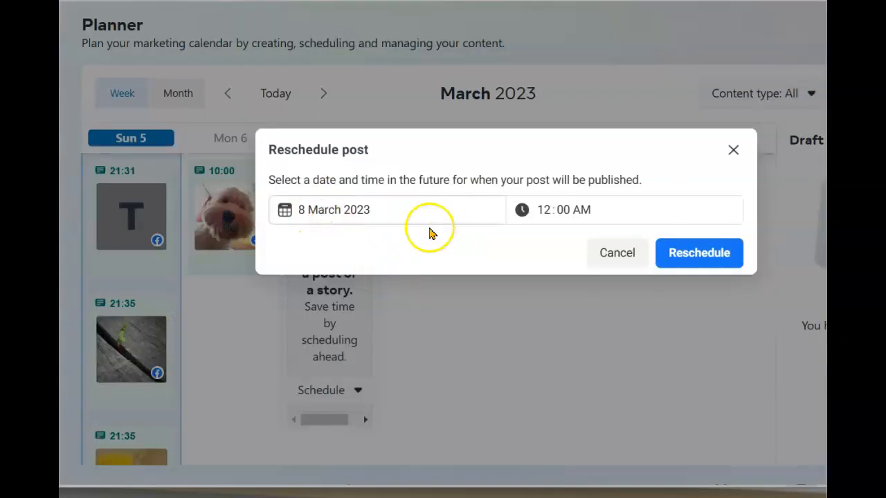
# Confirm the move to 8 March, then change its time to 12:00 PM and reschedule
pyautogui.click(697, 254)
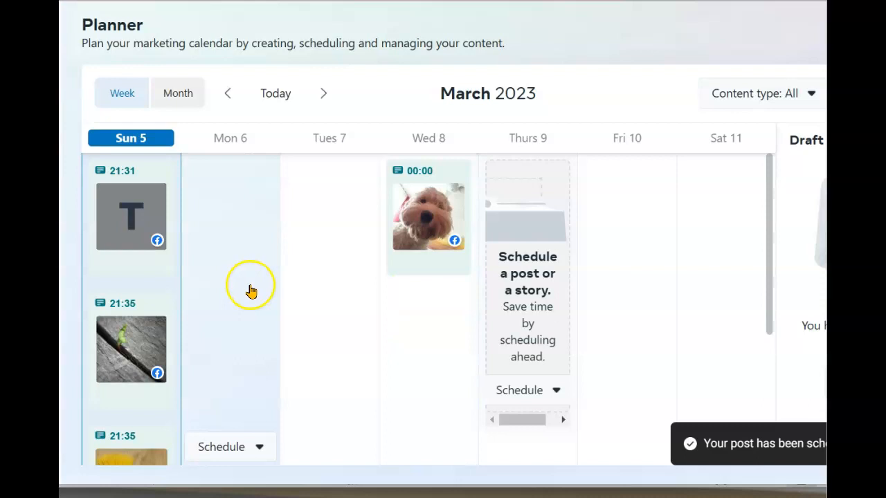
pyautogui.moveTo(423, 215); pyautogui.dragTo(422, 312)
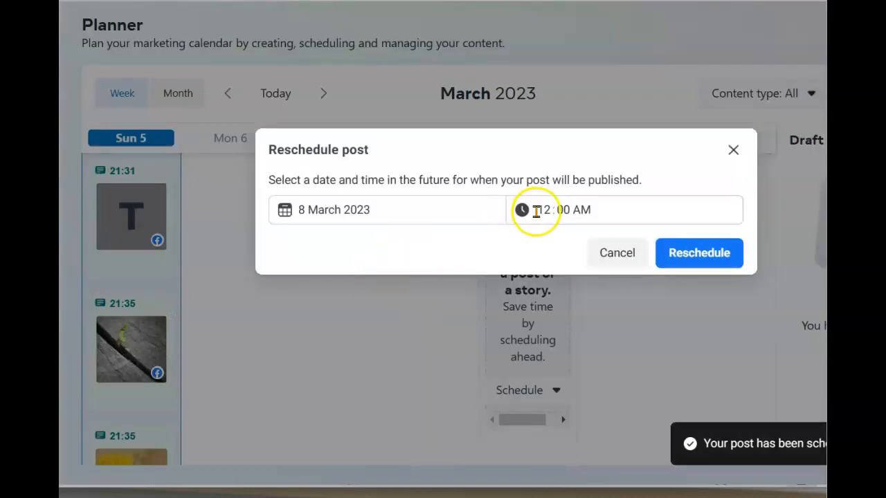
pyautogui.click(583, 210)
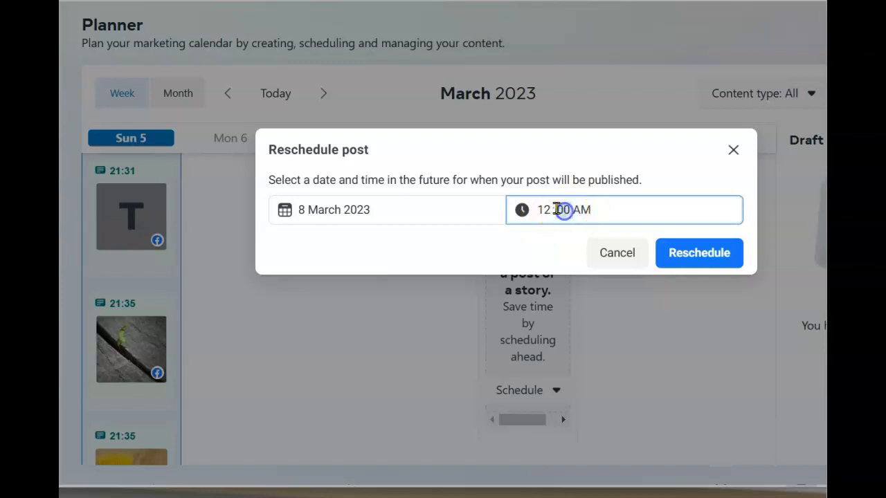
pyautogui.click(594, 212)
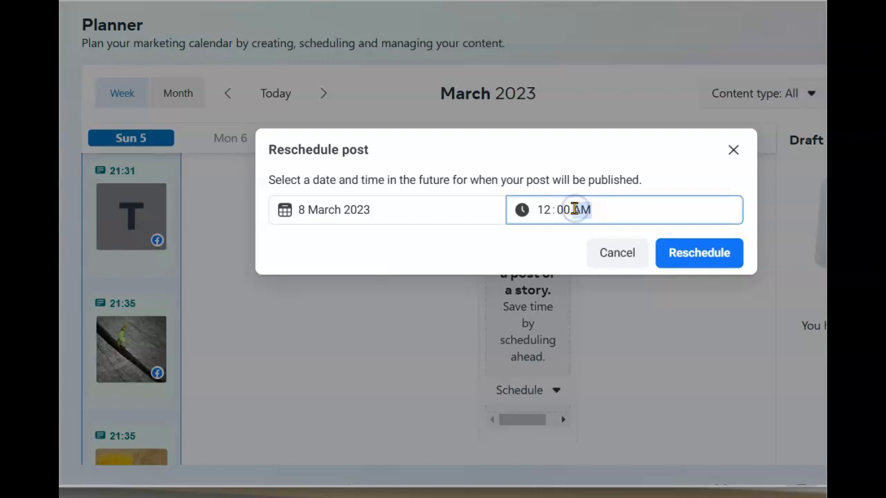
pyautogui.click(696, 253)
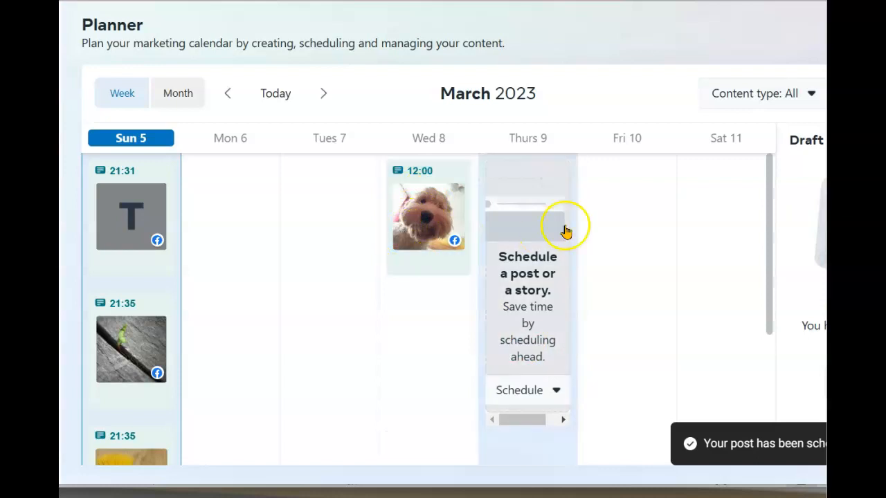
pyautogui.click(326, 93)
pyautogui.click(325, 94)
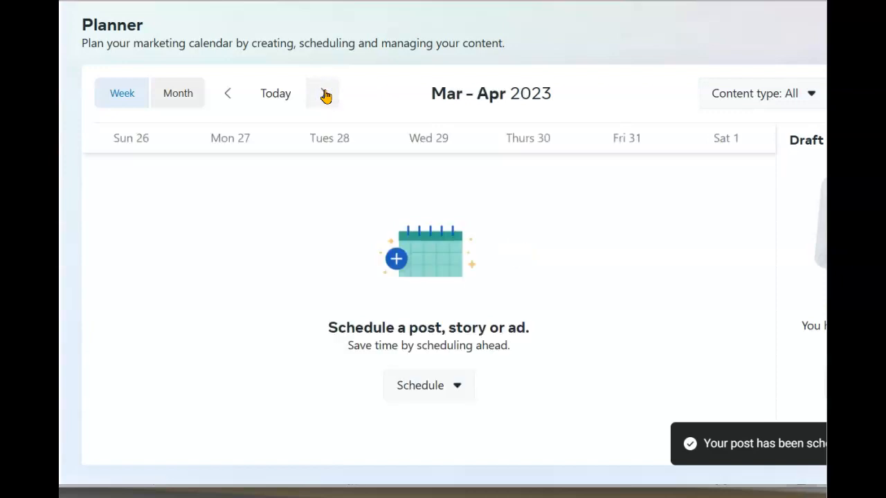
pyautogui.click(229, 94)
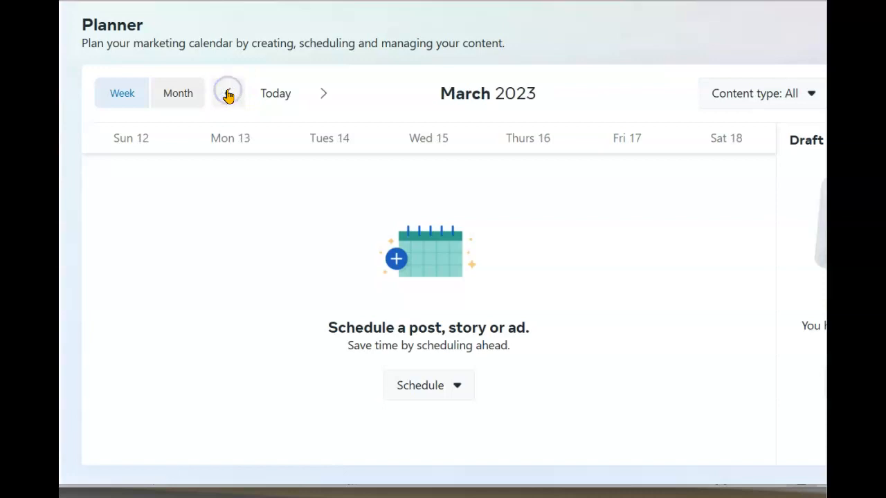
pyautogui.click(228, 94)
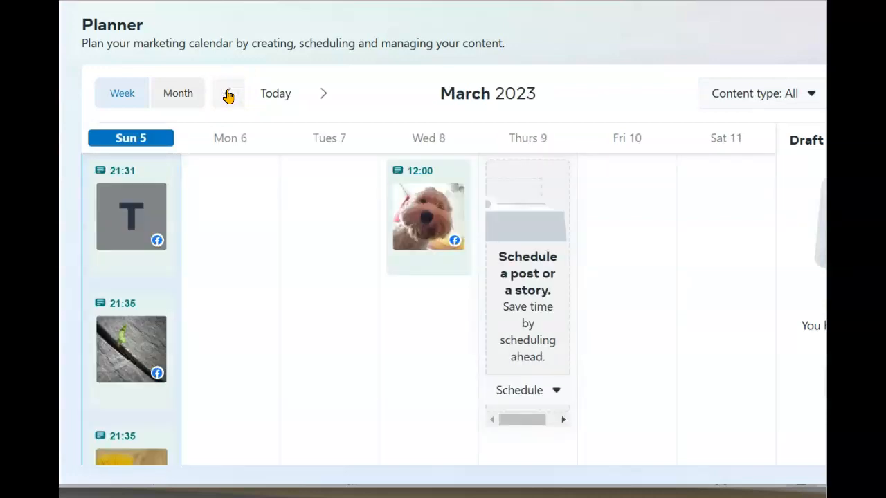
pyautogui.click(228, 95)
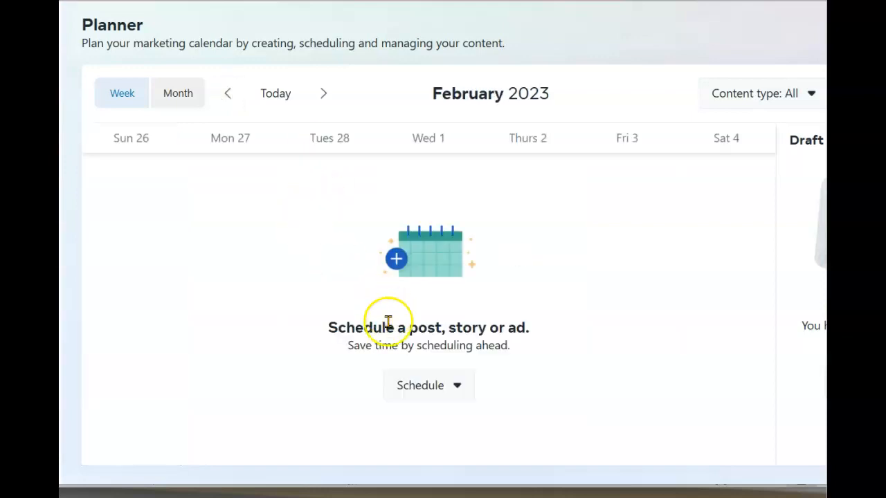
pyautogui.click(321, 92)
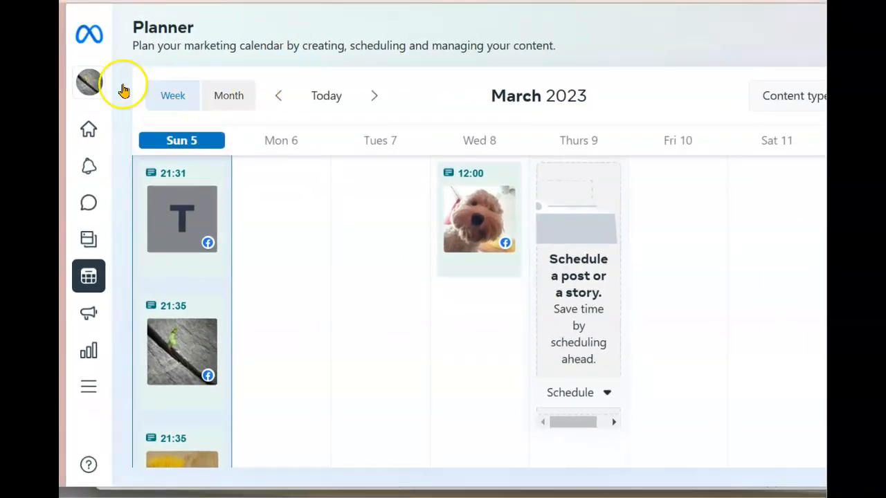
pyautogui.click(91, 78)
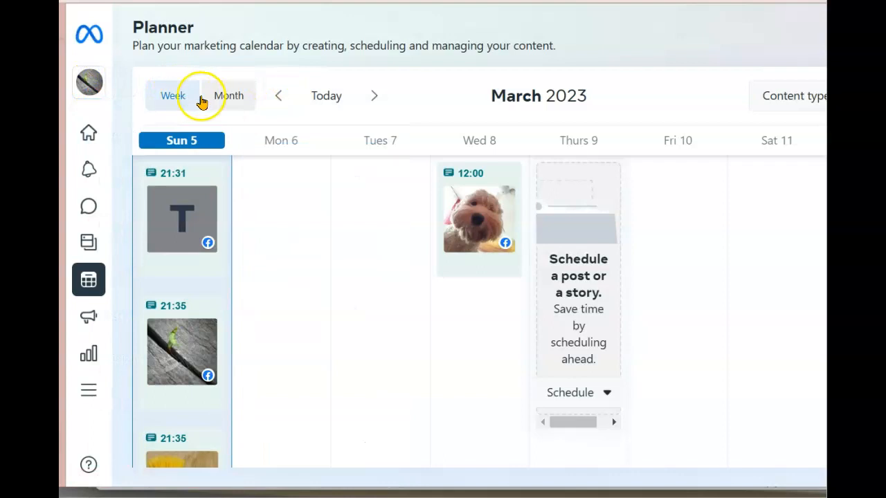
# Go to the Testing Page's Home overview and browse the Manage your marketing content section
pyautogui.moveTo(98, 30)
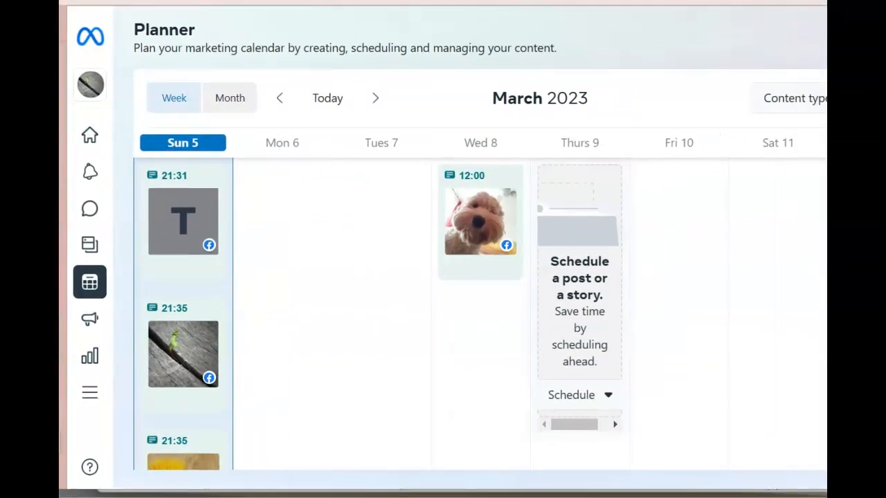
pyautogui.moveTo(87, 29)
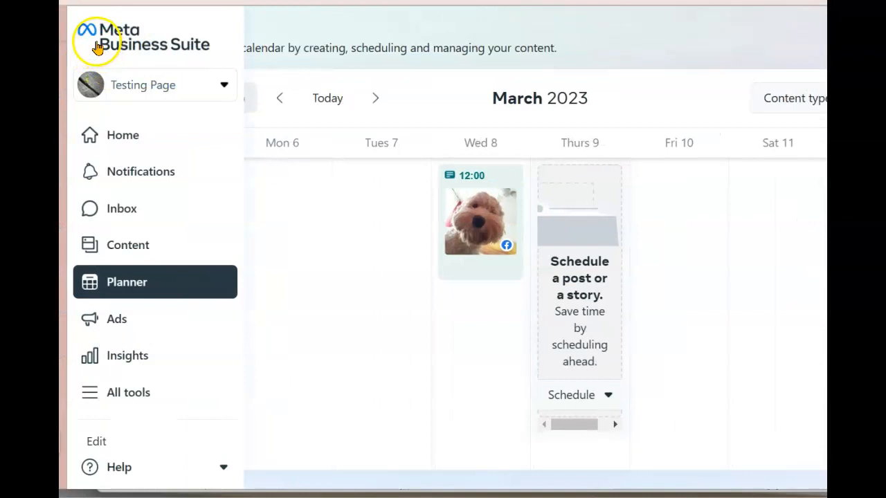
pyautogui.click(136, 137)
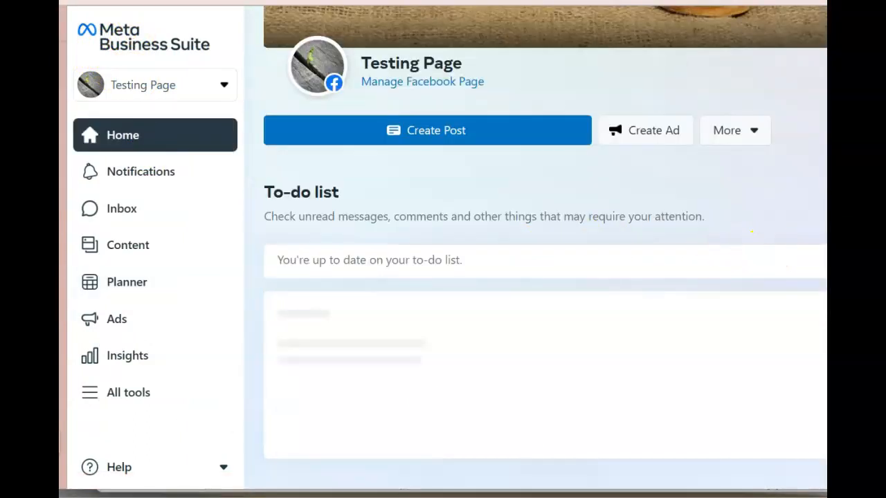
pyautogui.moveTo(599, 11); pyautogui.dragTo(559, 43)
pyautogui.scroll(-2, 622, 280)
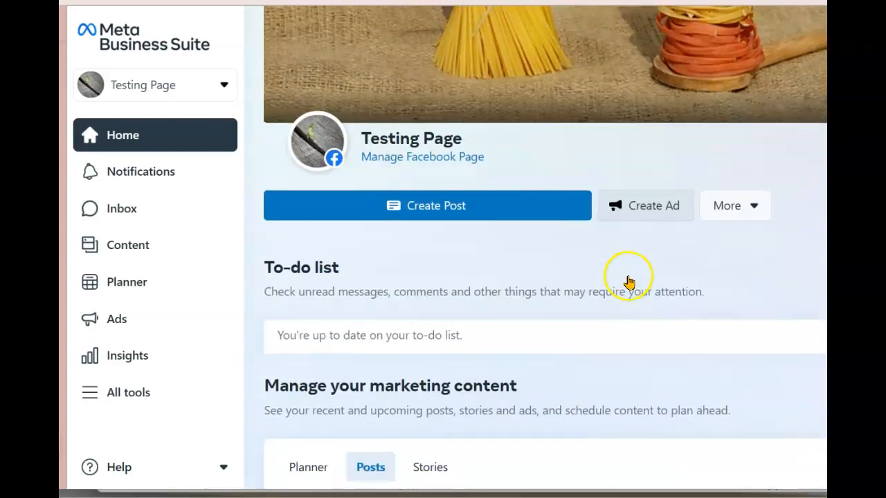
pyautogui.scroll(3, 625, 261)
pyautogui.scroll(-5, 621, 234)
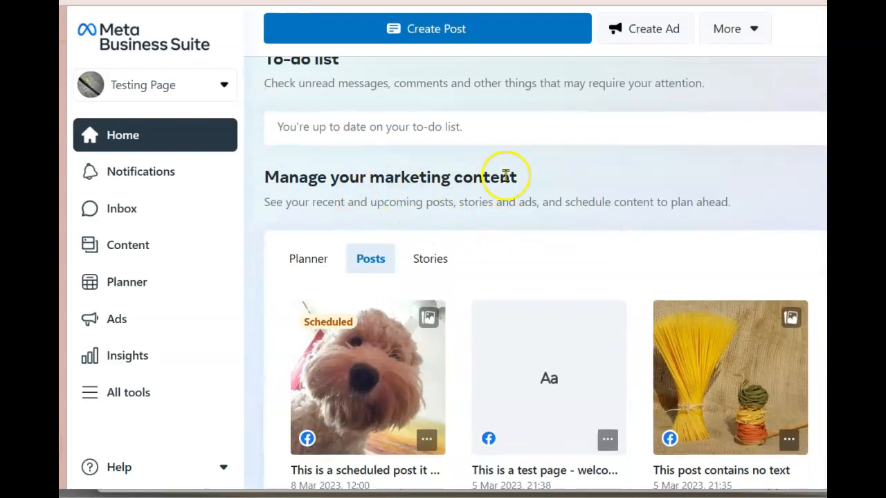
pyautogui.scroll(-1, 512, 178)
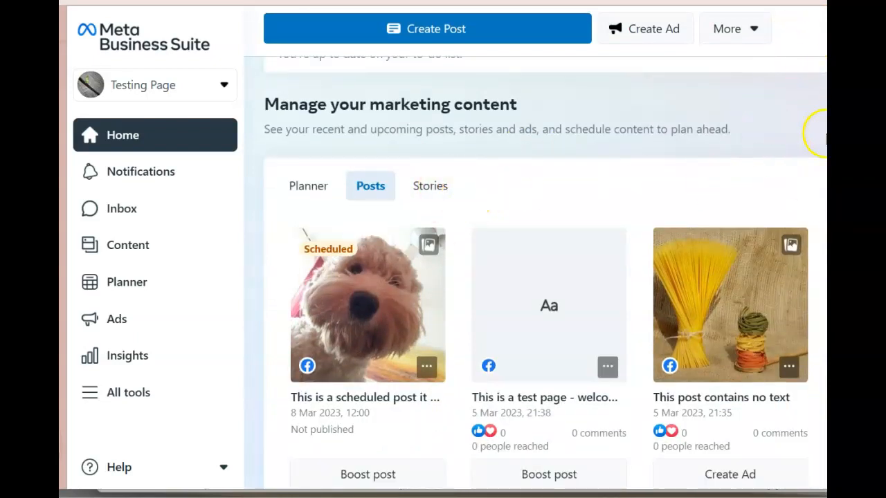
# Scroll down to Recent ads, then bring up the All tools list
pyautogui.scroll(-6, 658, 202)
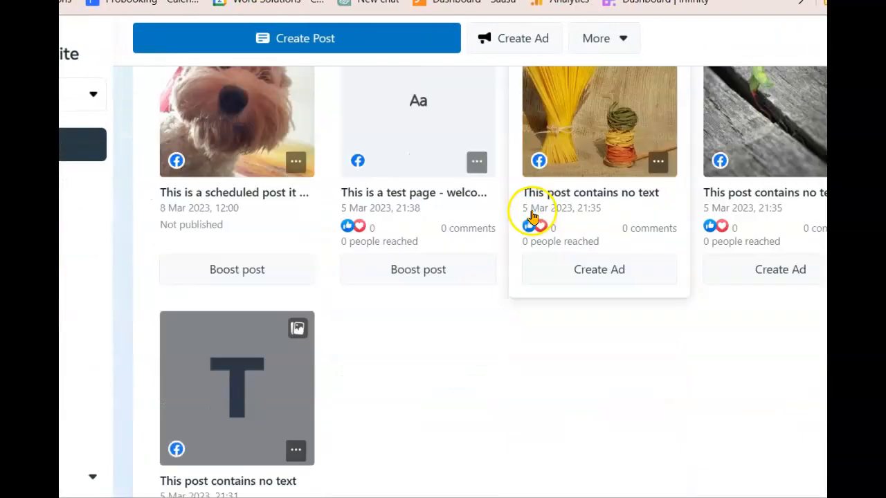
pyautogui.scroll(-5, 517, 209)
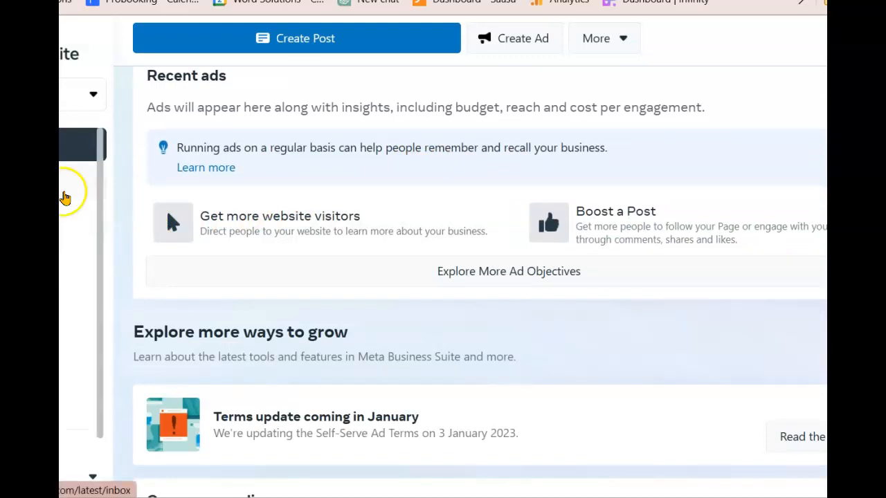
pyautogui.doubleClick(57, 95)
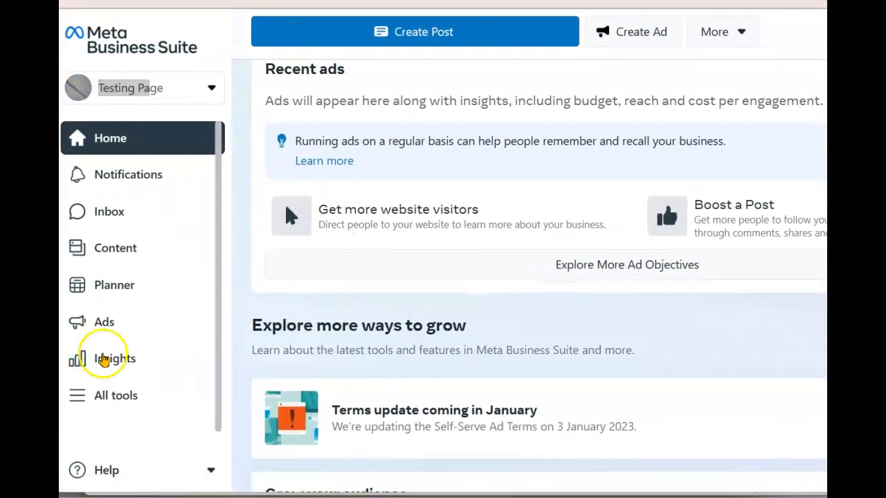
pyautogui.click(103, 395)
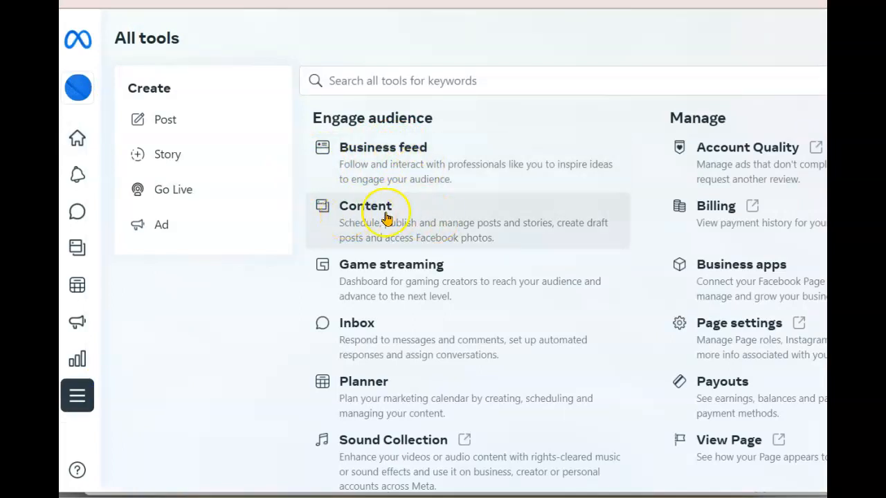
# Open Page settings from All tools and go to the Privacy section
pyautogui.click(717, 328)
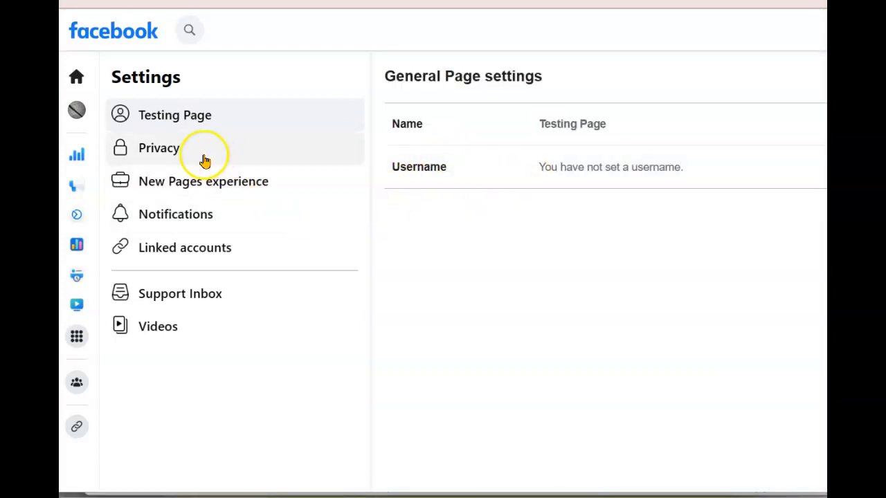
pyautogui.click(158, 149)
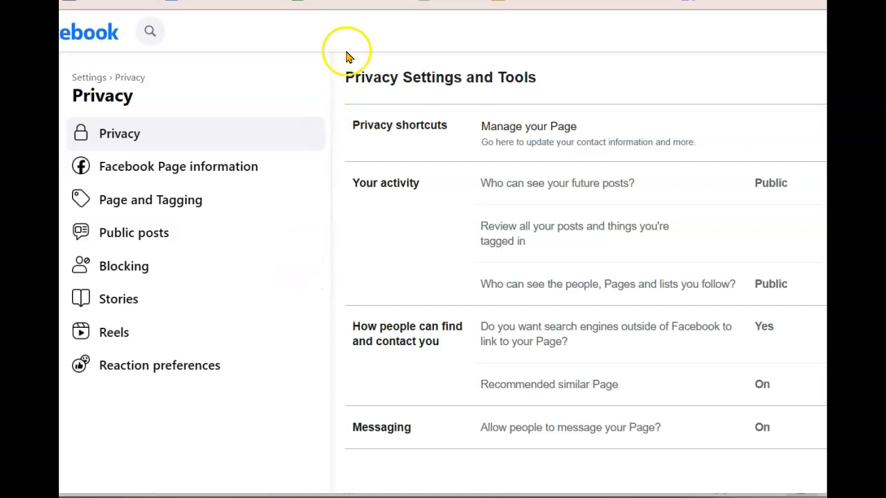
# Review Facebook Page information options: access, transfer, download, activity log, deactivation and deletion
pyautogui.moveTo(366, 1); pyautogui.dragTo(405, 12)
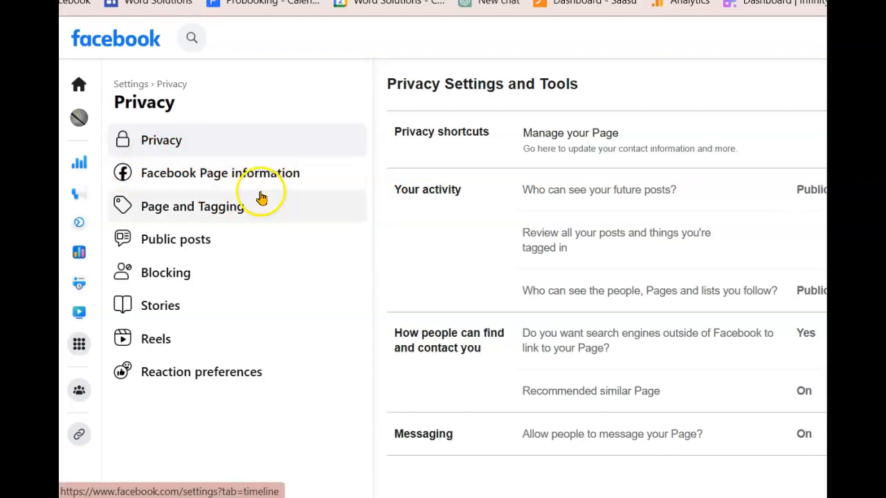
pyautogui.click(227, 177)
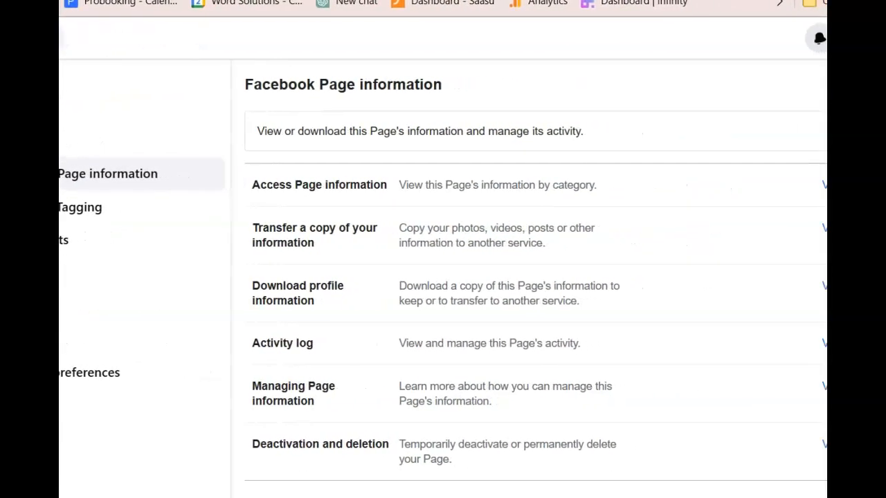
pyautogui.scroll(-2, 469, 241)
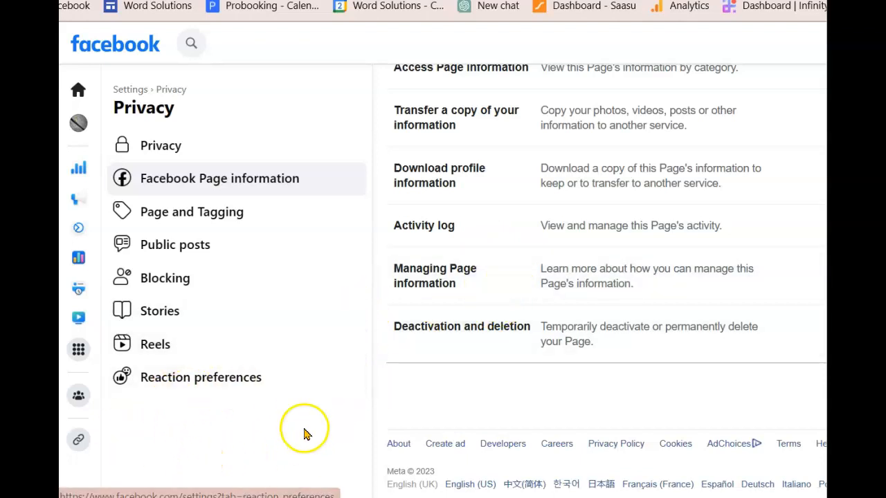
pyautogui.moveTo(277, 497)
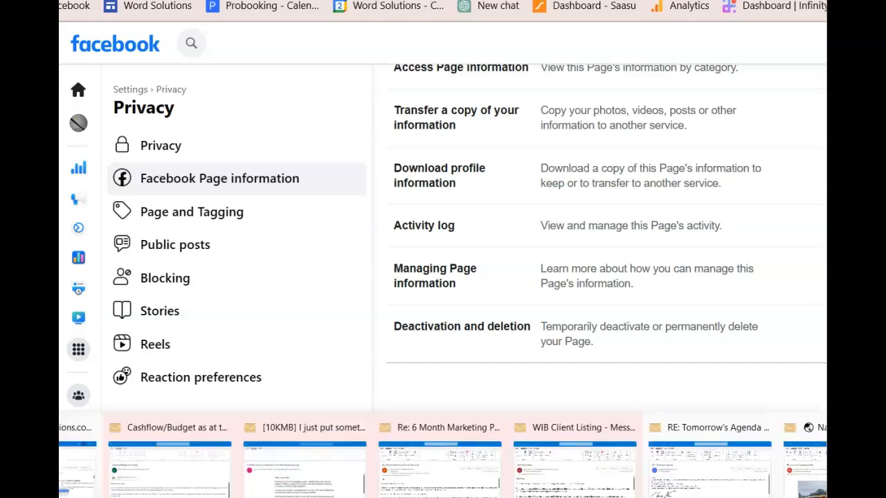